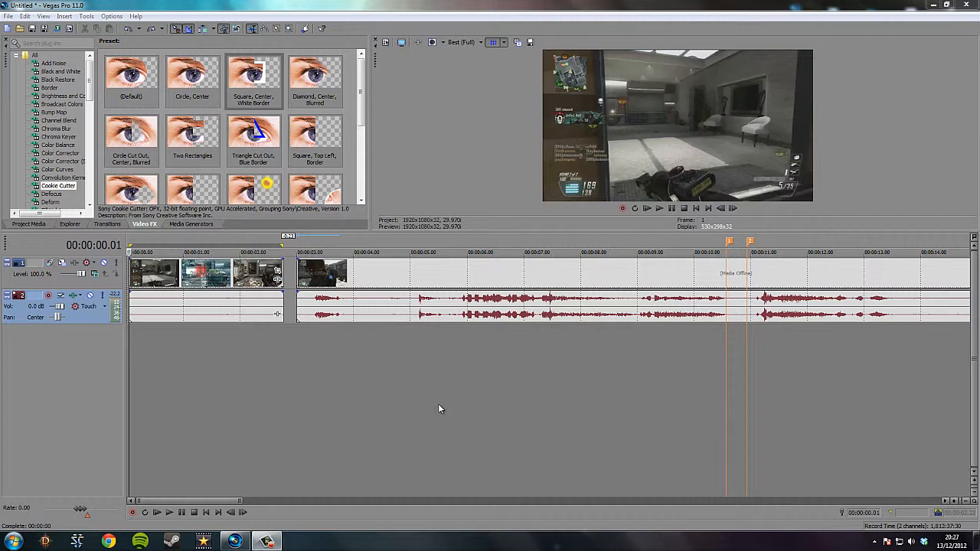
# Play back the short opening clip, and delete it from the start of the timeline
pyautogui.click(660, 208)
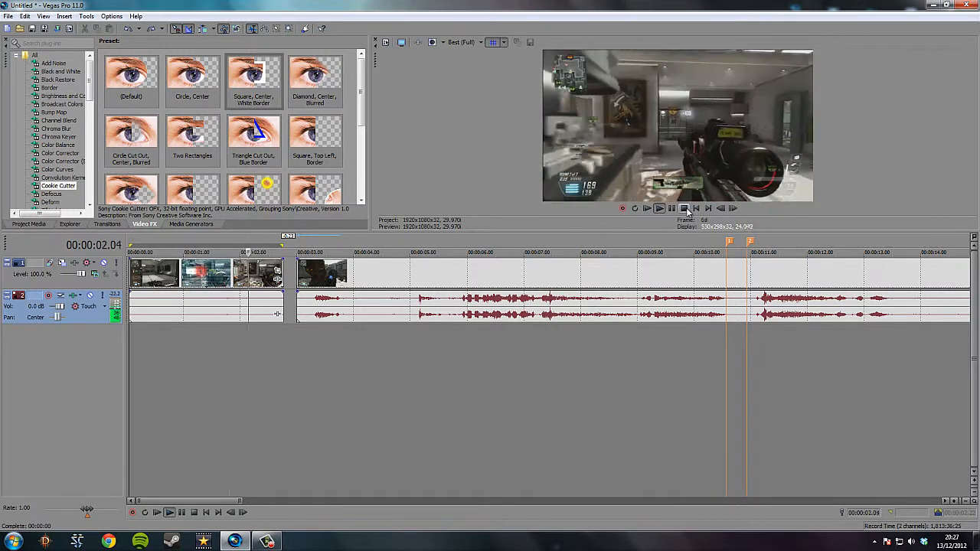
pyautogui.press('space')
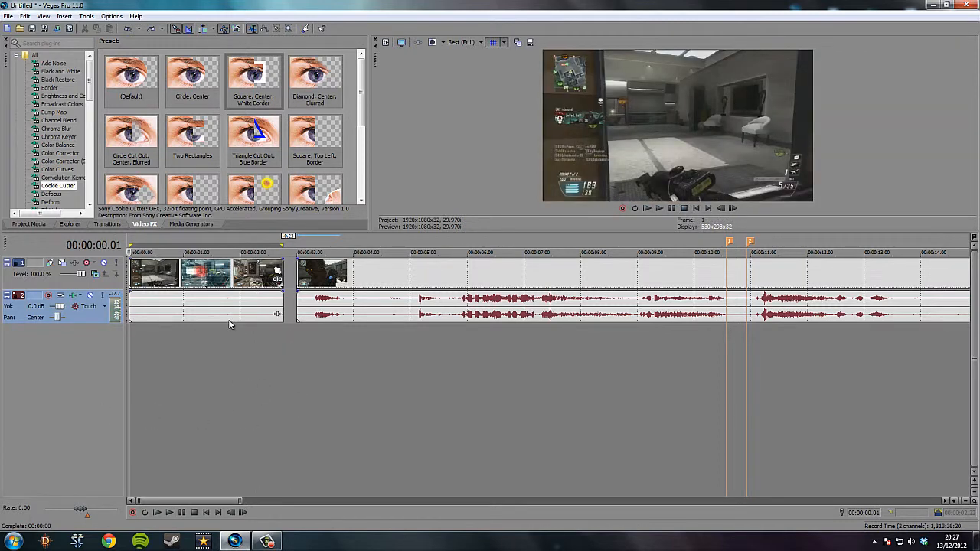
pyautogui.click(228, 319)
pyautogui.press('Delete')
# Set the video preview quality to Draft (Auto) while the remaining gameplay clip is showing
pyautogui.click(303, 277)
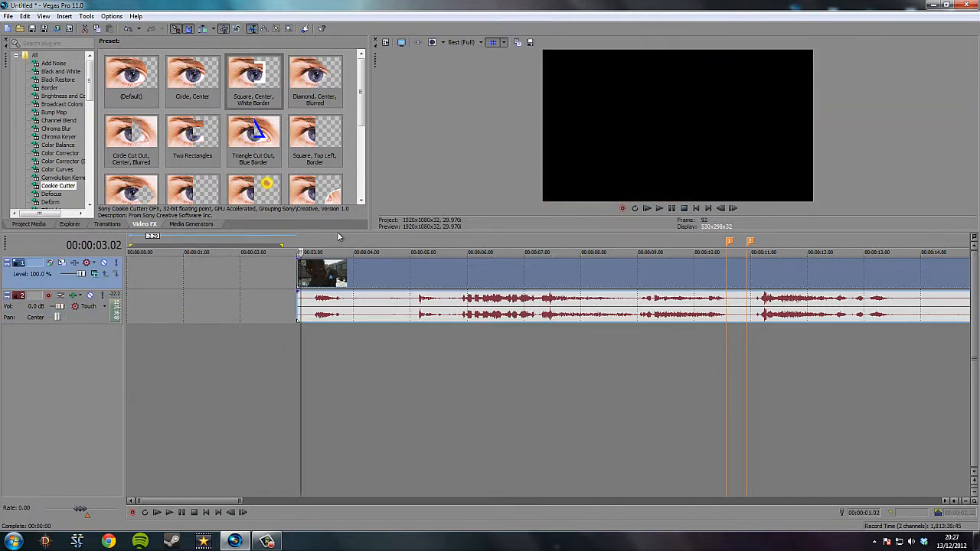
pyautogui.click(475, 42)
pyautogui.moveTo(463, 55)
pyautogui.click(519, 55)
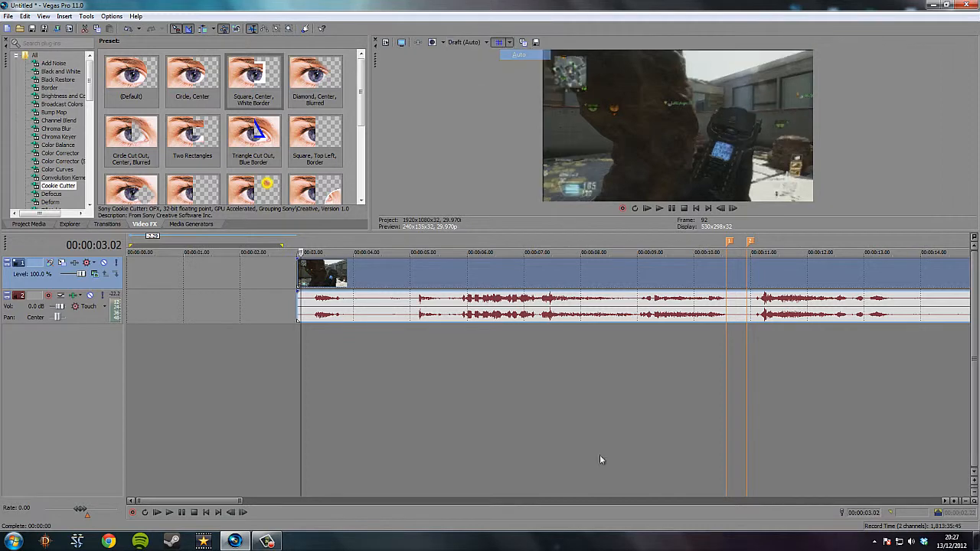
# Examine the stretch of gameplay footage around markers 1 and 2 on the timeline
pyautogui.click(678, 434)
pyautogui.scroll(-1, 597, 417)
pyautogui.scroll(5, 607, 411)
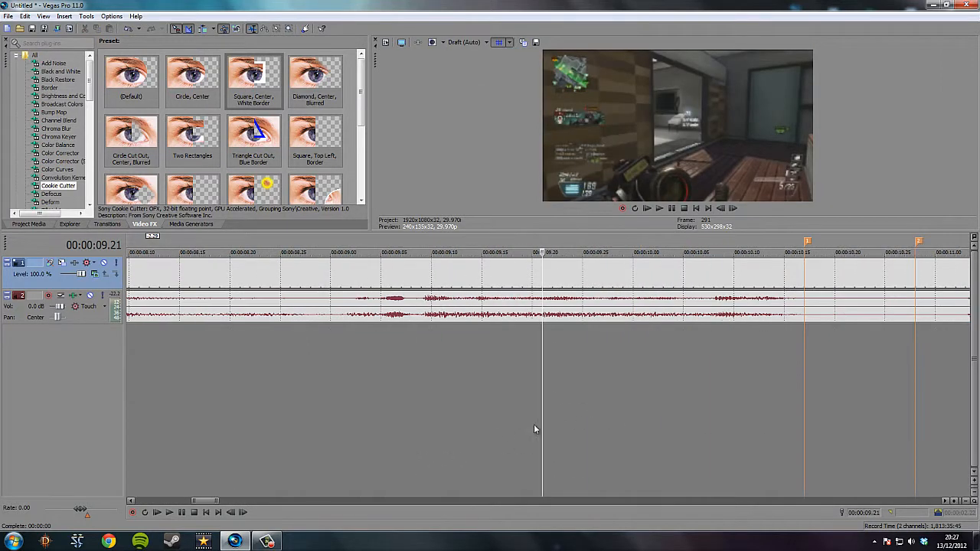
pyautogui.scroll(-3, 610, 421)
pyautogui.moveTo(219, 502); pyautogui.dragTo(232, 502)
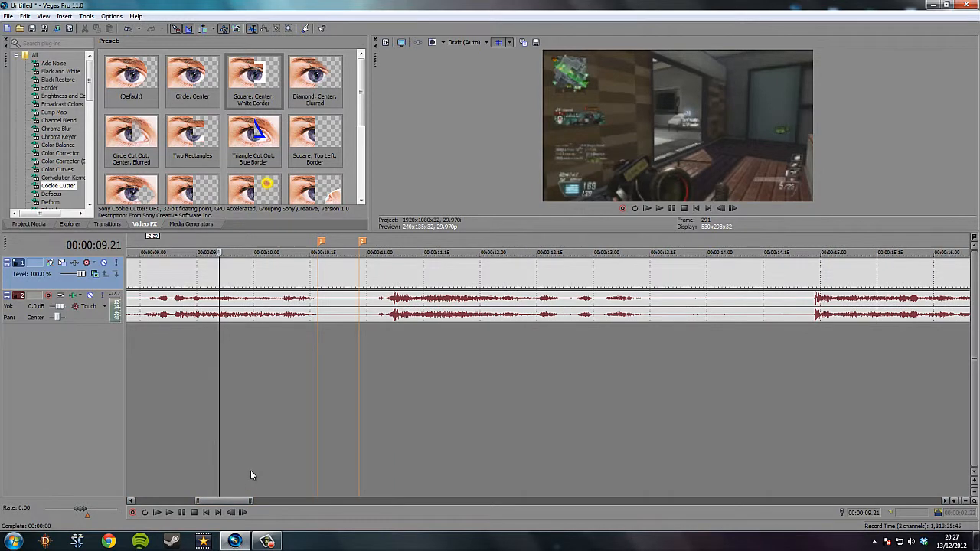
pyautogui.click(319, 316)
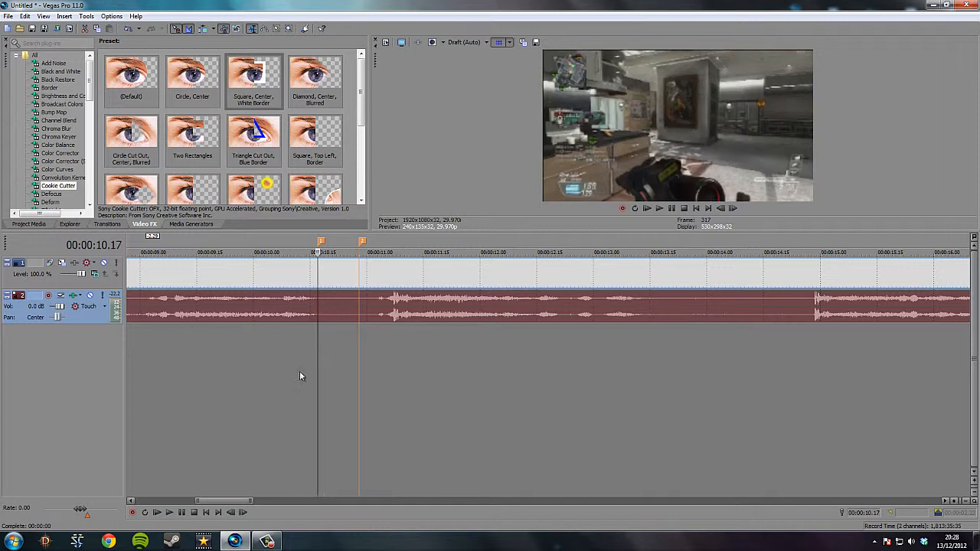
pyautogui.click(279, 372)
pyautogui.moveTo(243, 370); pyautogui.dragTo(434, 385)
pyautogui.click(396, 393)
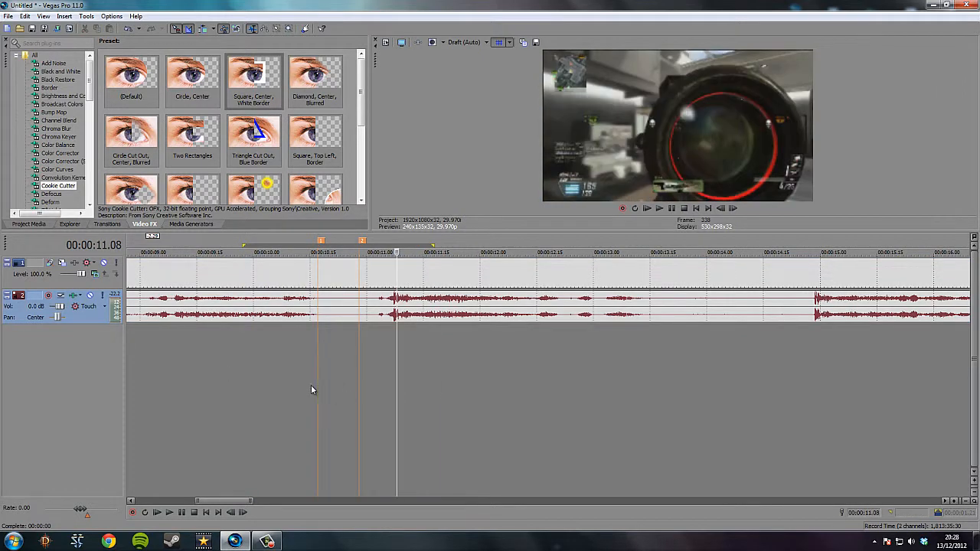
# Split the gameplay video and its audio at marker 1 and at marker 2
pyautogui.click(317, 381)
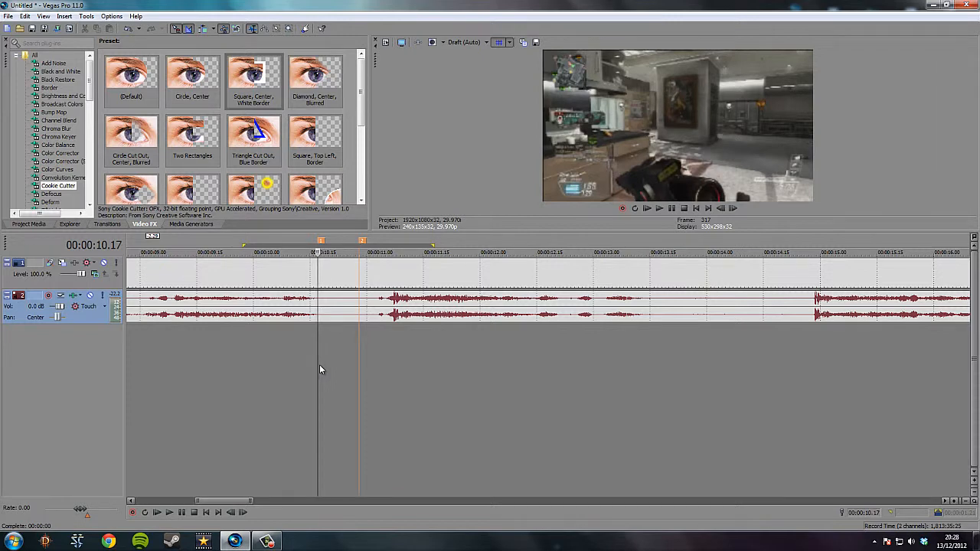
pyautogui.press('s')
pyautogui.click(360, 333)
pyautogui.press('s')
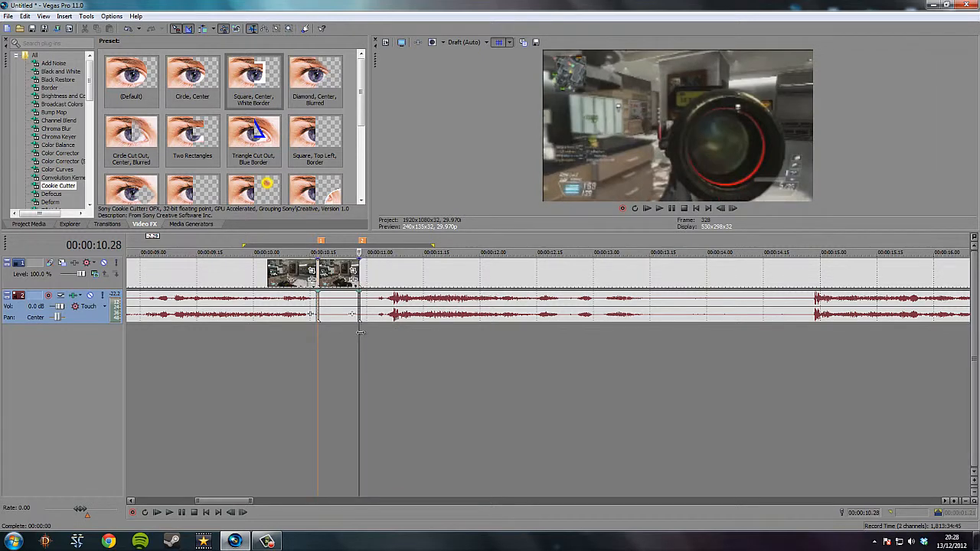
# Time-stretch the segment cut at the markers to about one second of slow motion, with the following footage moved to start at its end
pyautogui.moveTo(379, 280); pyautogui.dragTo(463, 280)
pyautogui.click(332, 284)
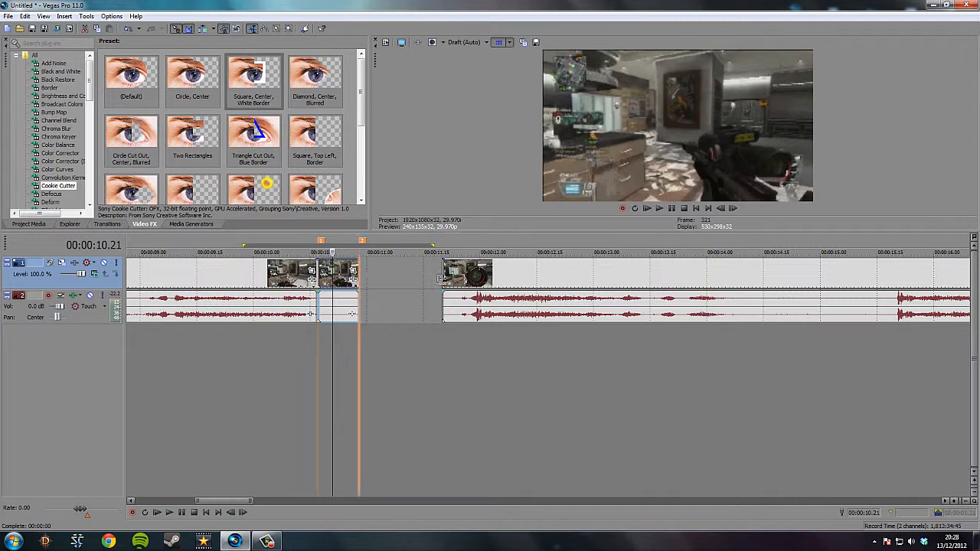
pyautogui.moveTo(442, 279); pyautogui.dragTo(432, 308)
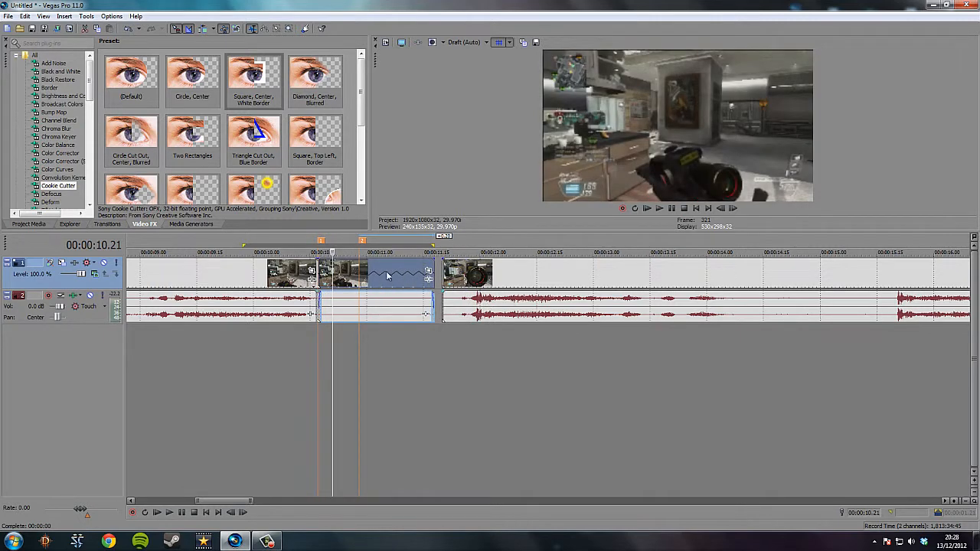
pyautogui.moveTo(469, 282); pyautogui.dragTo(462, 282)
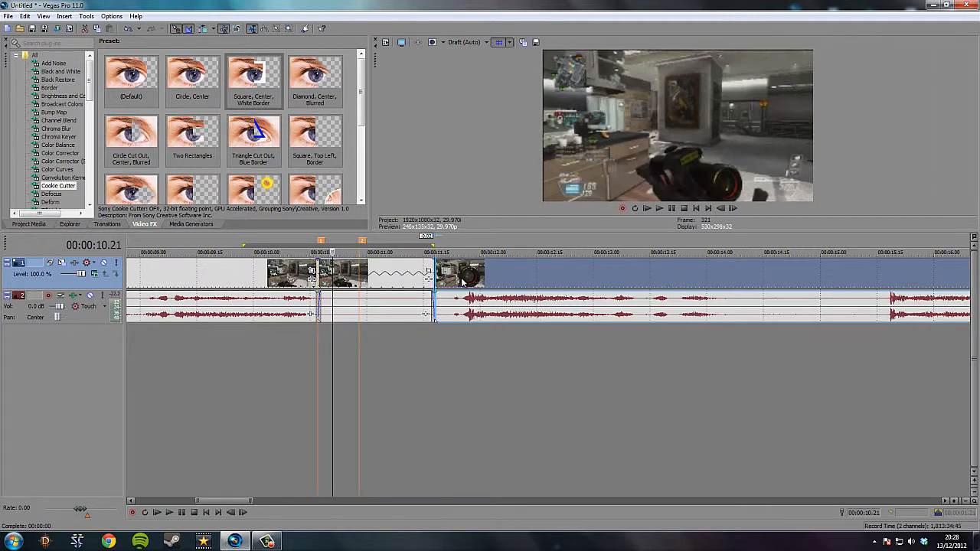
# Play back the timeline range from just before the slowed segment to just after it
pyautogui.moveTo(243, 385); pyautogui.dragTo(575, 401)
pyautogui.press('space')
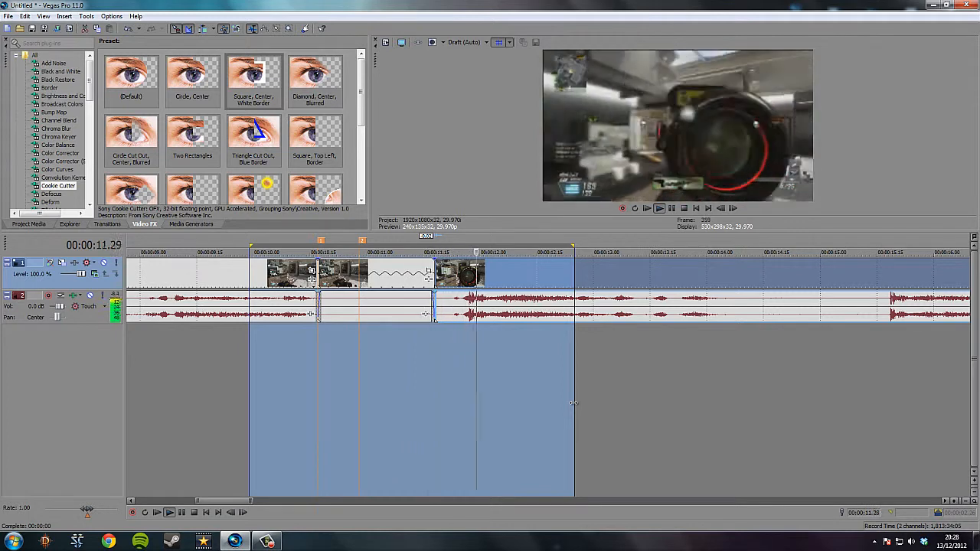
pyautogui.press('space')
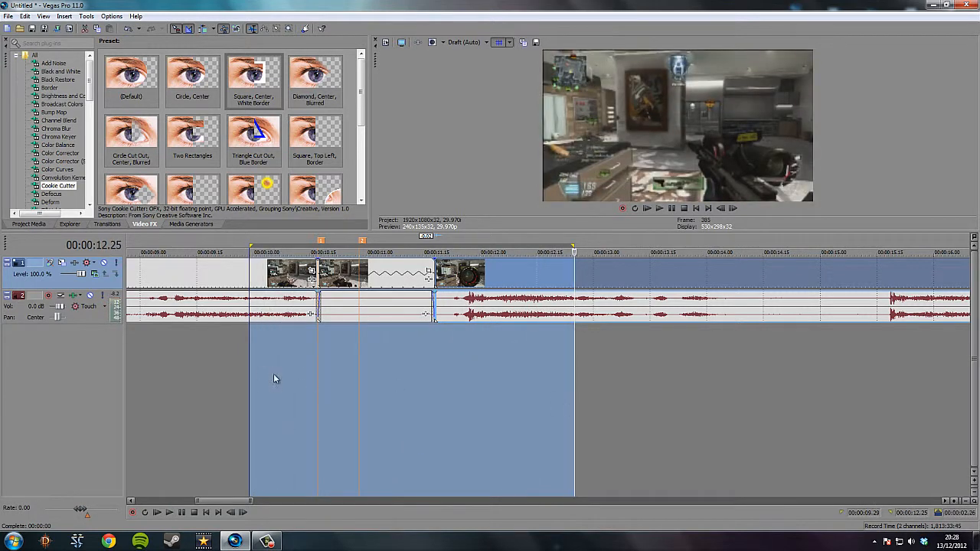
pyautogui.click(273, 379)
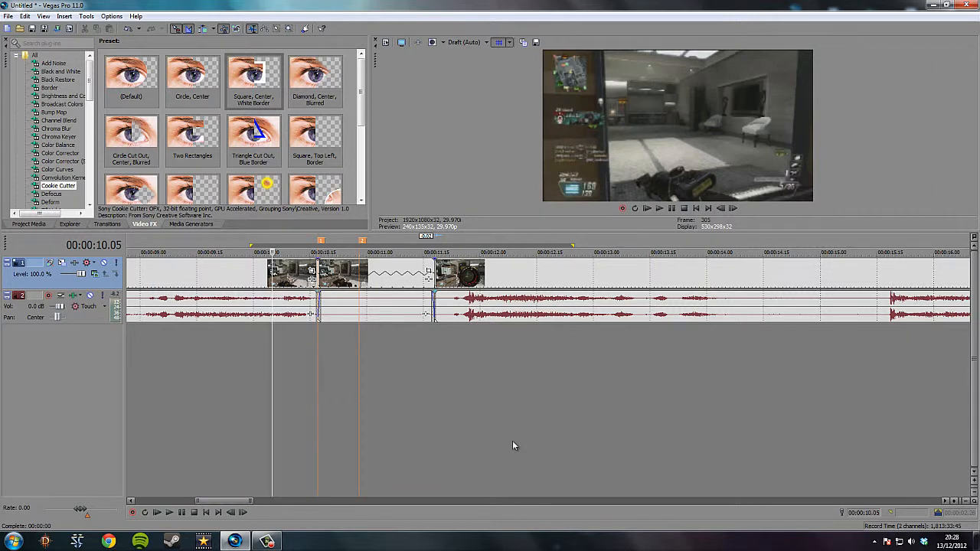
# Check the available frame rates in the project's video properties, keeping 29.970 (NTSC)
pyautogui.click(386, 43)
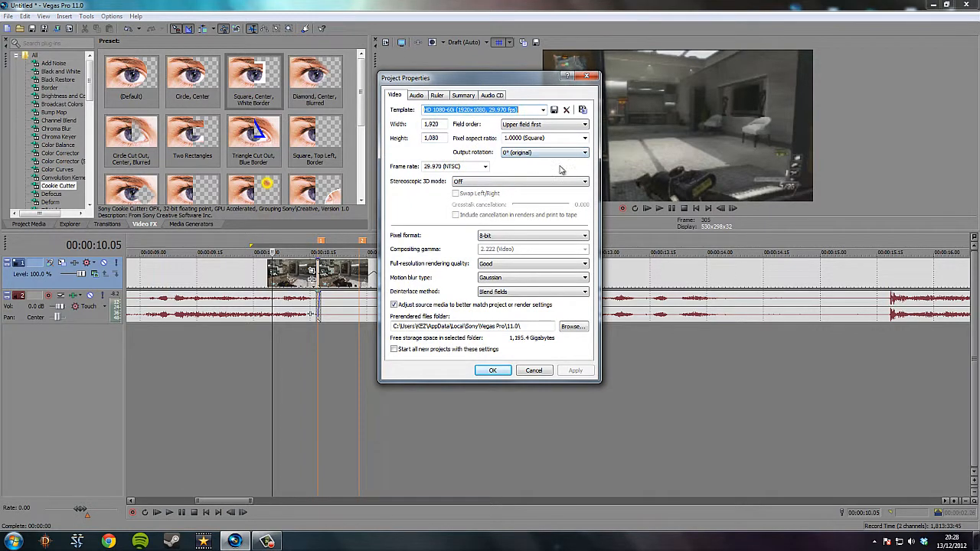
pyautogui.click(484, 166)
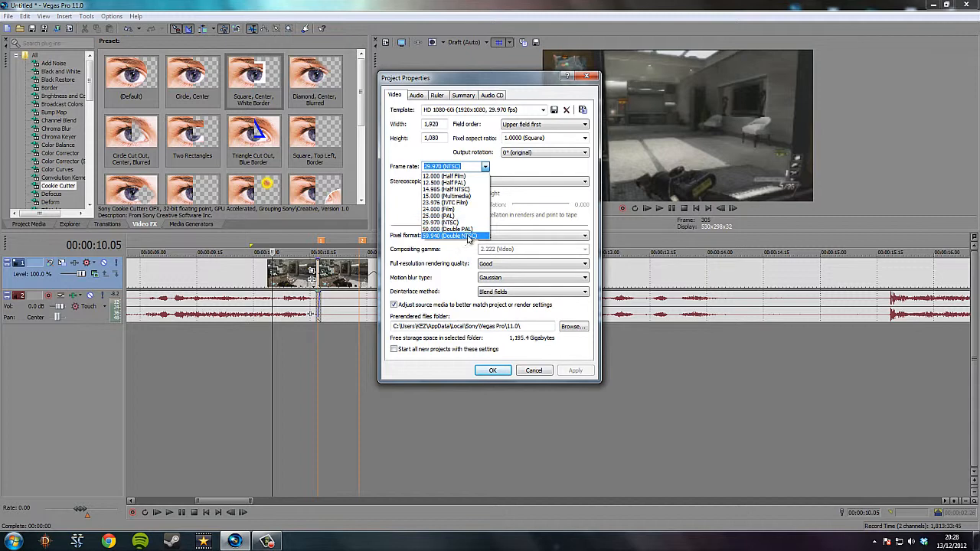
pyautogui.click(485, 167)
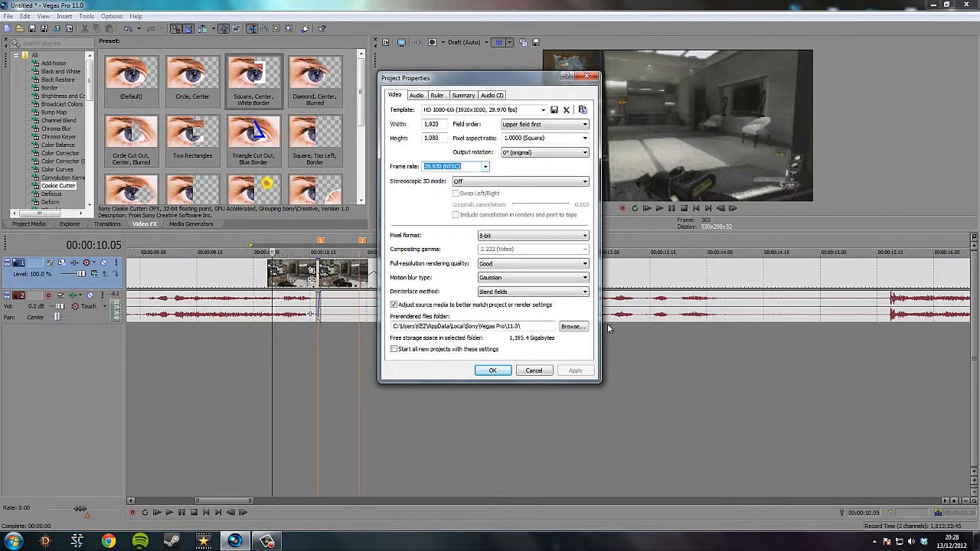
pyautogui.click(493, 370)
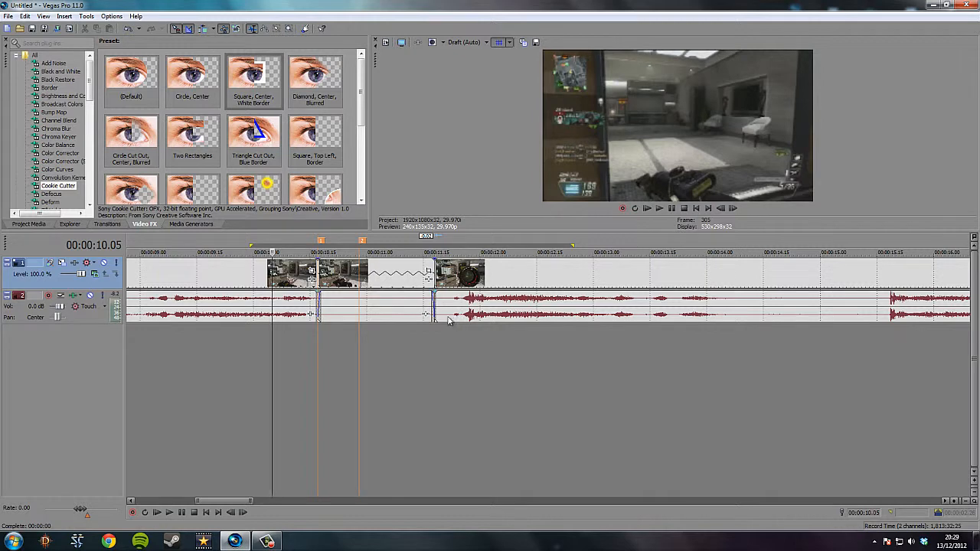
# Listen to the slowed segment's audio with the video track temporarily muted
pyautogui.click(104, 263)
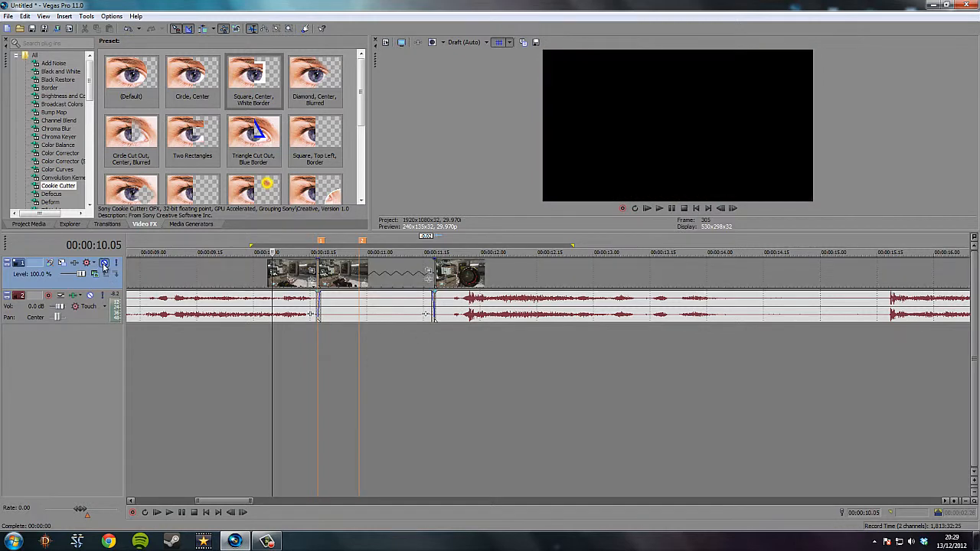
pyautogui.click(325, 317)
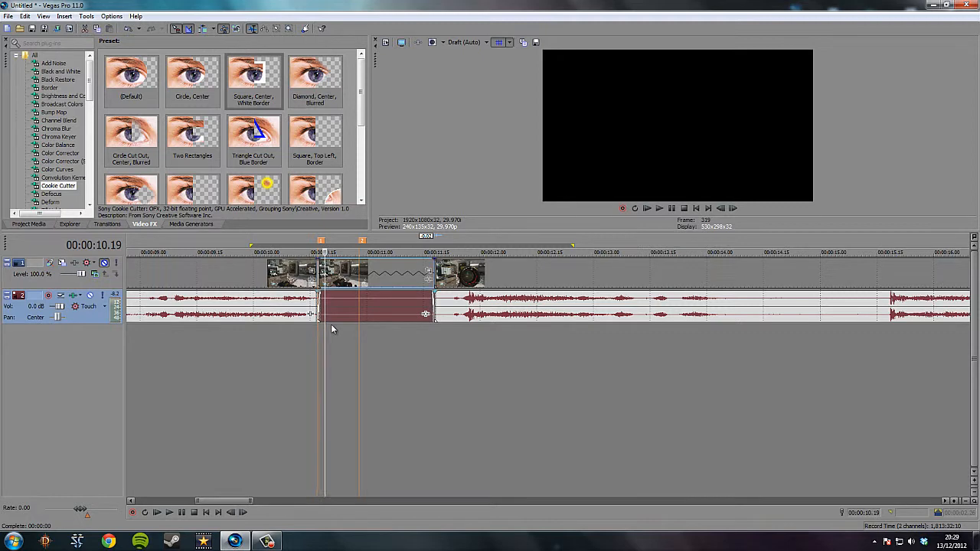
pyautogui.press('space')
pyautogui.press('space')
pyautogui.click(105, 264)
# Lock the pitch change to the stretch in the slowed audio event's properties
pyautogui.rightClick(390, 305)
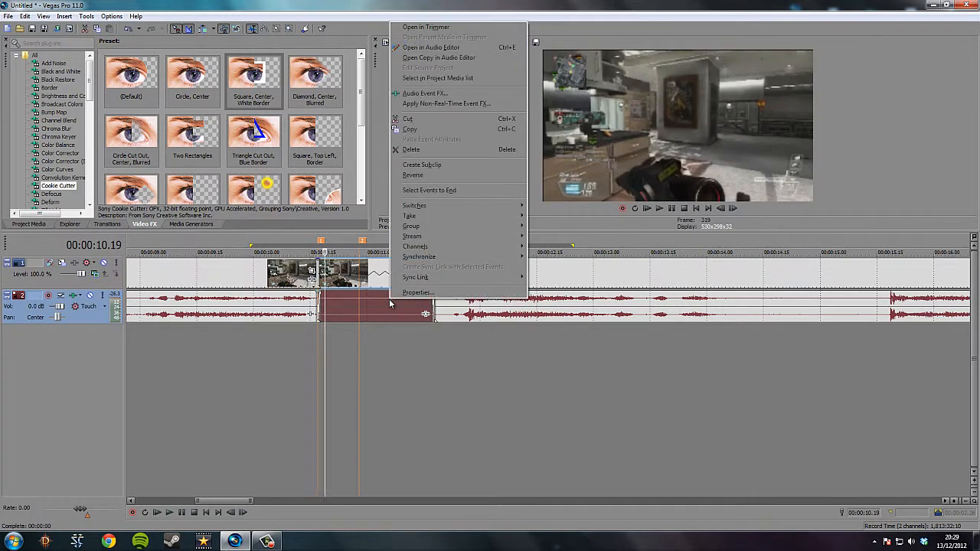
pyautogui.click(417, 292)
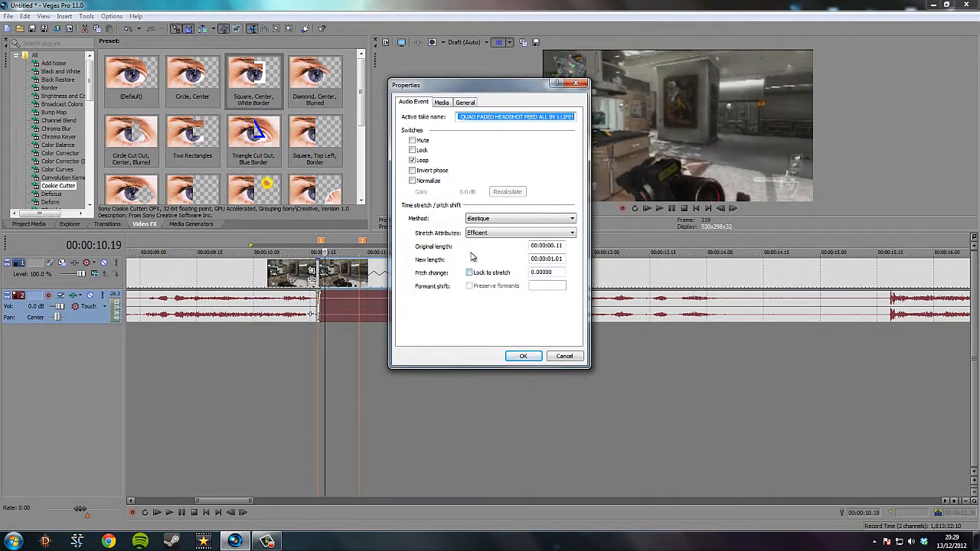
pyautogui.moveTo(421, 86); pyautogui.dragTo(499, 98)
pyautogui.click(545, 285)
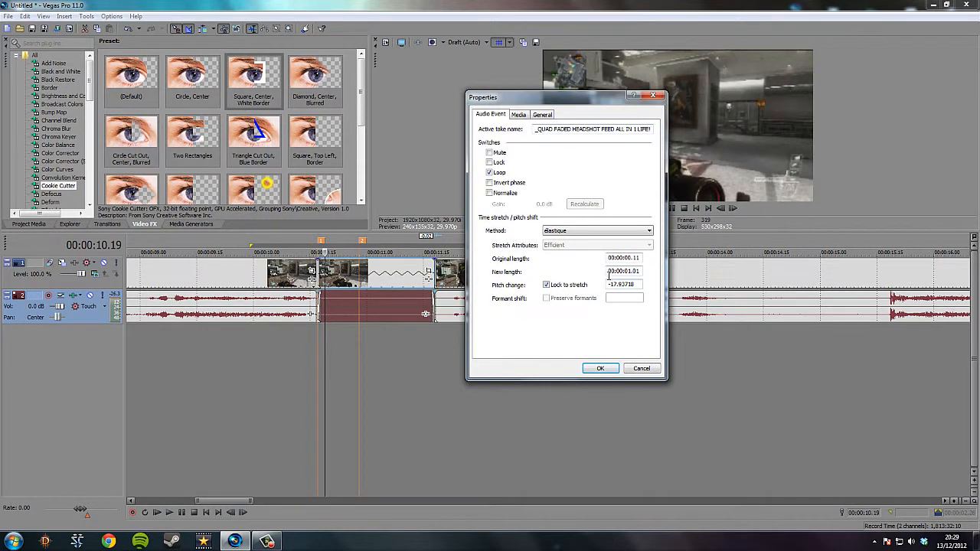
pyautogui.click(601, 369)
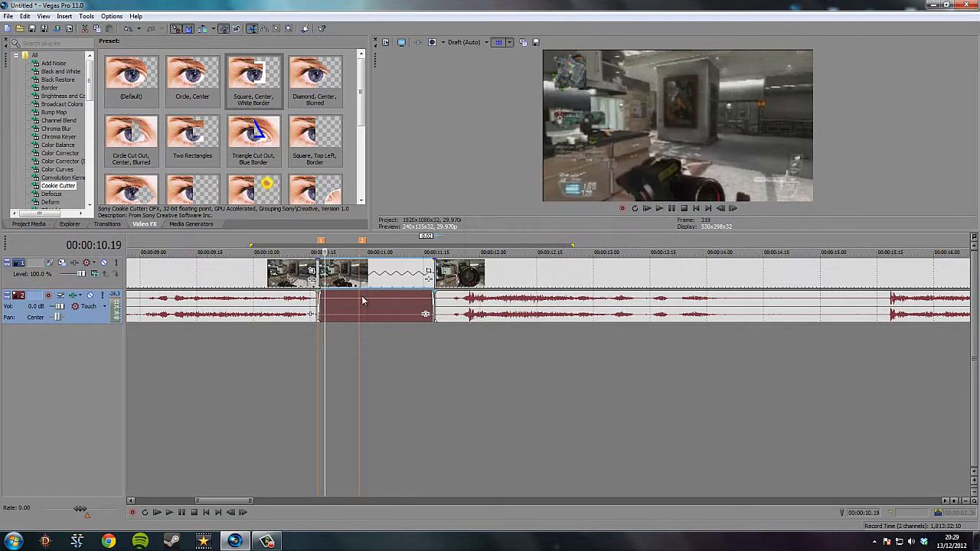
# Play back the range around the slowed segment to hear its pitch-locked audio, and return the playhead to marker 1
pyautogui.moveTo(243, 329); pyautogui.dragTo(529, 394)
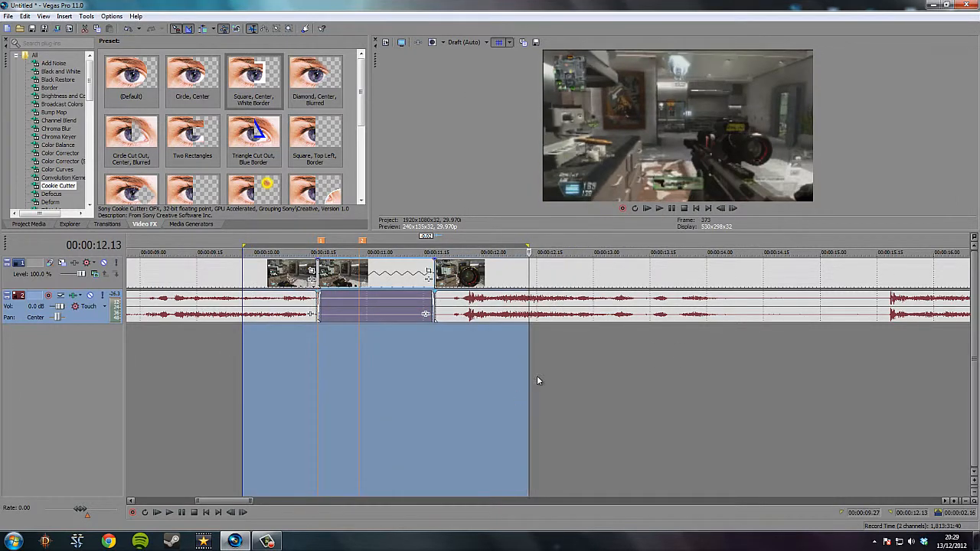
pyautogui.press('space')
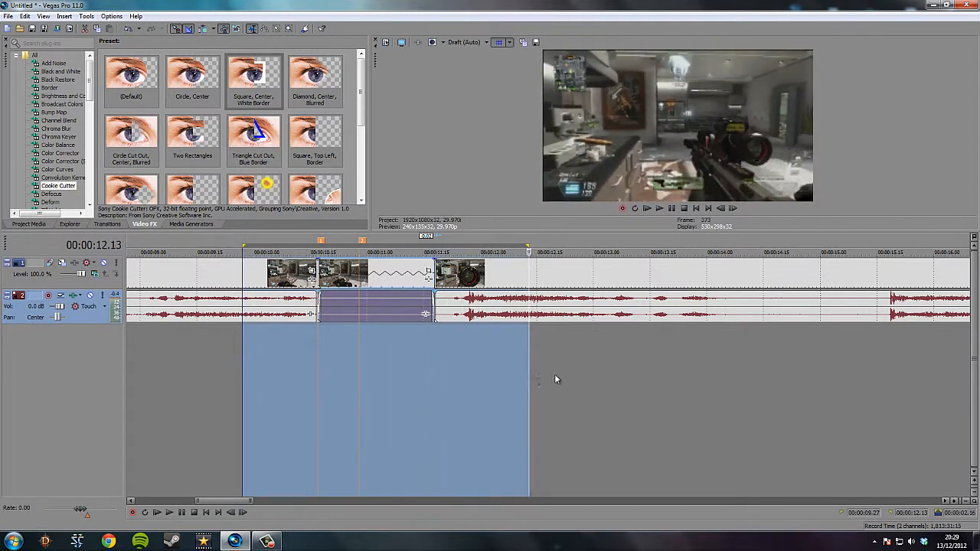
pyautogui.click(314, 398)
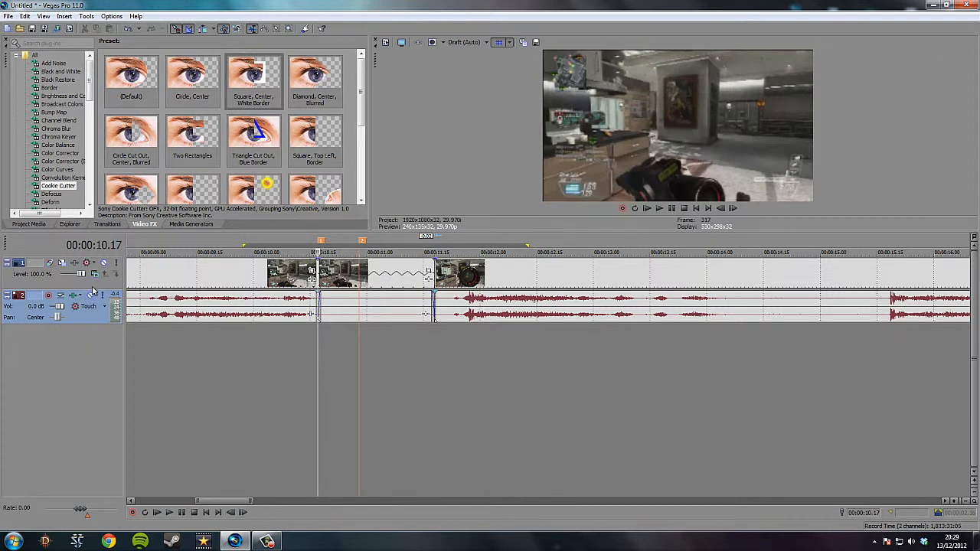
# Ungroup the slowed video from its audio and place a copy of it on a new video track directly above, aligned with the original
pyautogui.rightClick(89, 284)
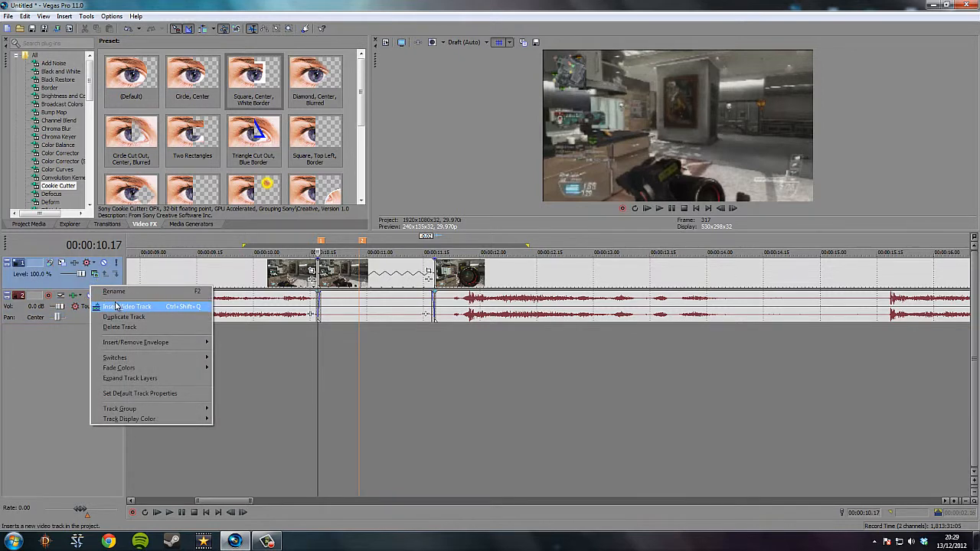
pyautogui.click(116, 307)
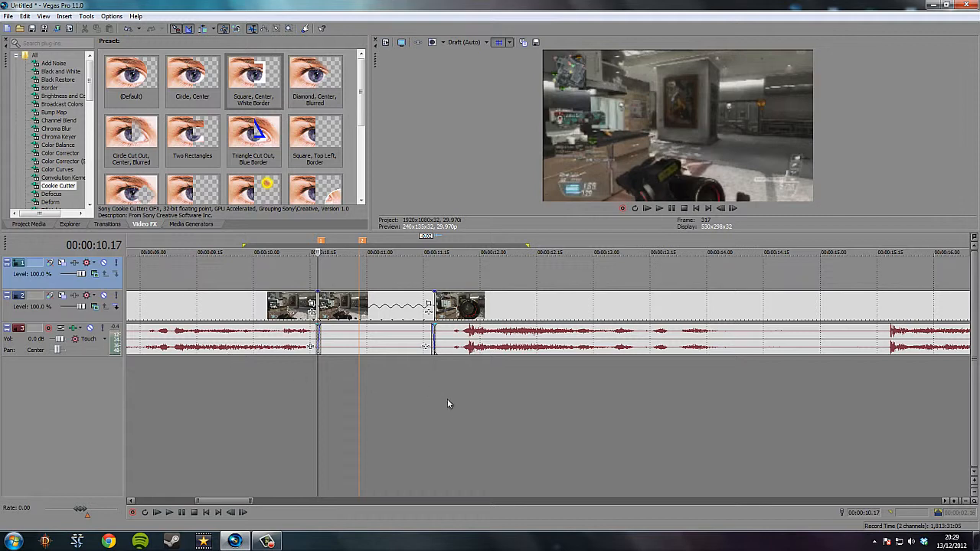
pyautogui.doubleClick(371, 324)
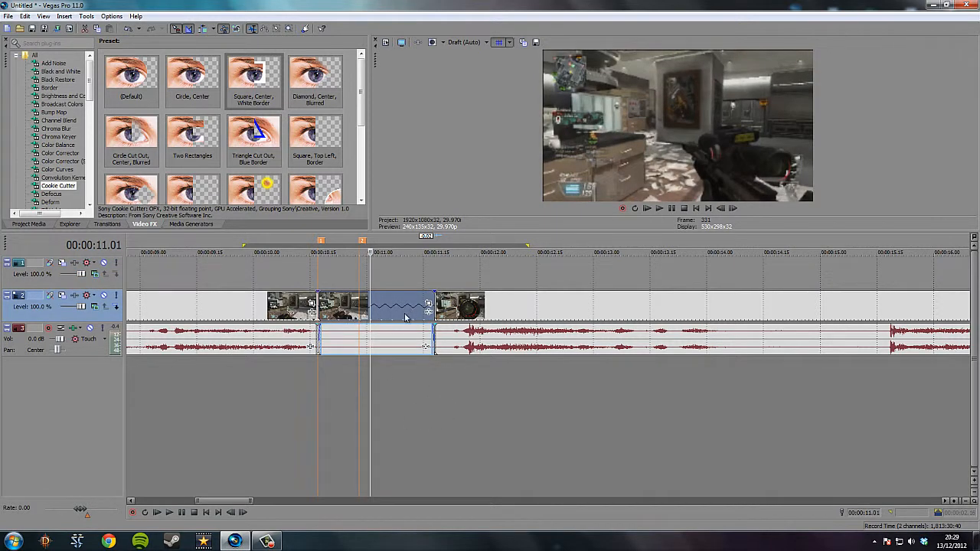
pyautogui.press('u')
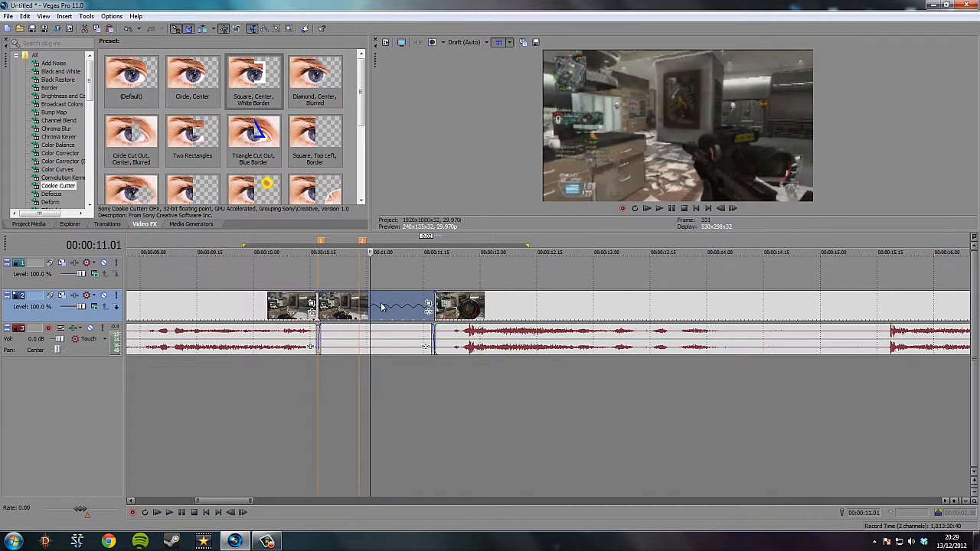
pyautogui.hotkey('ctrl', 'v')
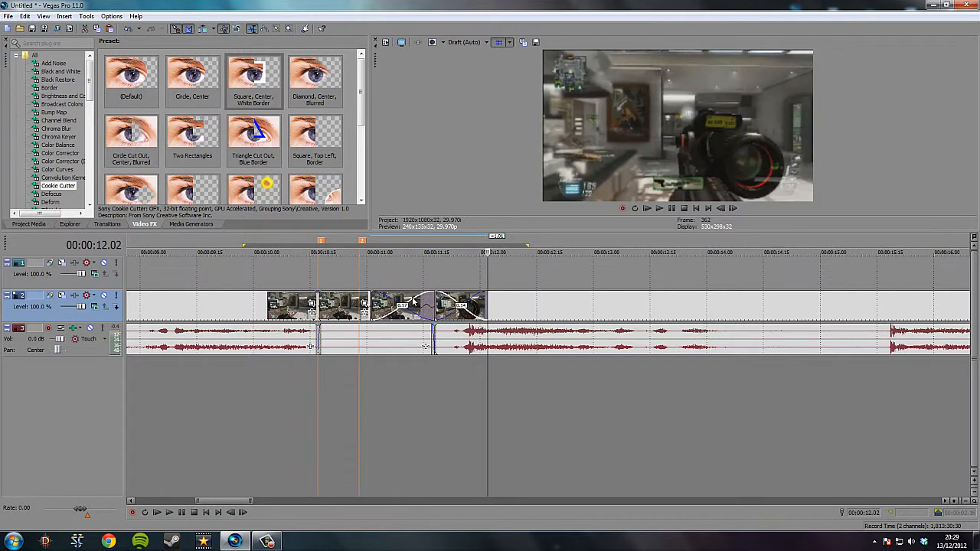
pyautogui.moveTo(360, 274); pyautogui.dragTo(361, 275)
pyautogui.click(408, 446)
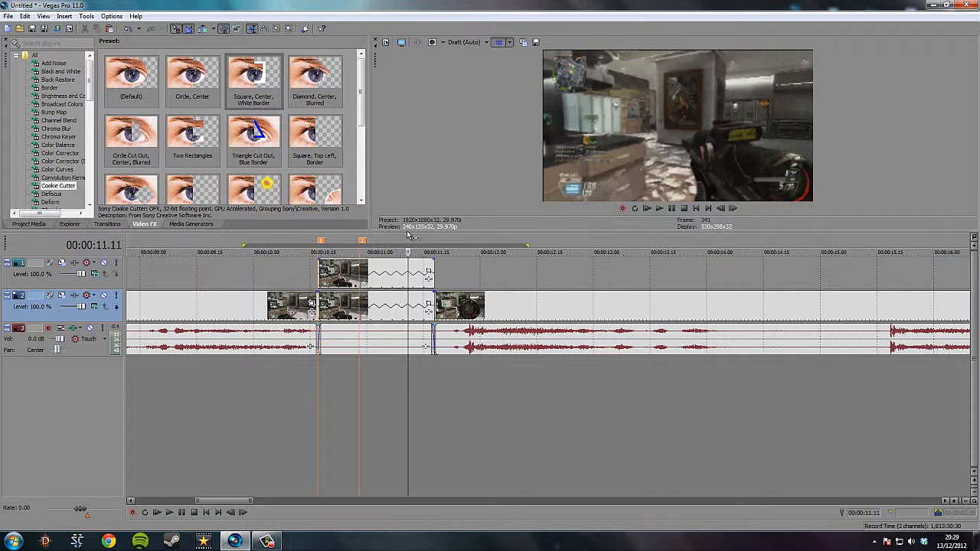
# Apply the Cookie Cutter effect's Square, Center, White Border preset to the slowed video copy on the upper track
pyautogui.click(327, 281)
pyautogui.click(400, 281)
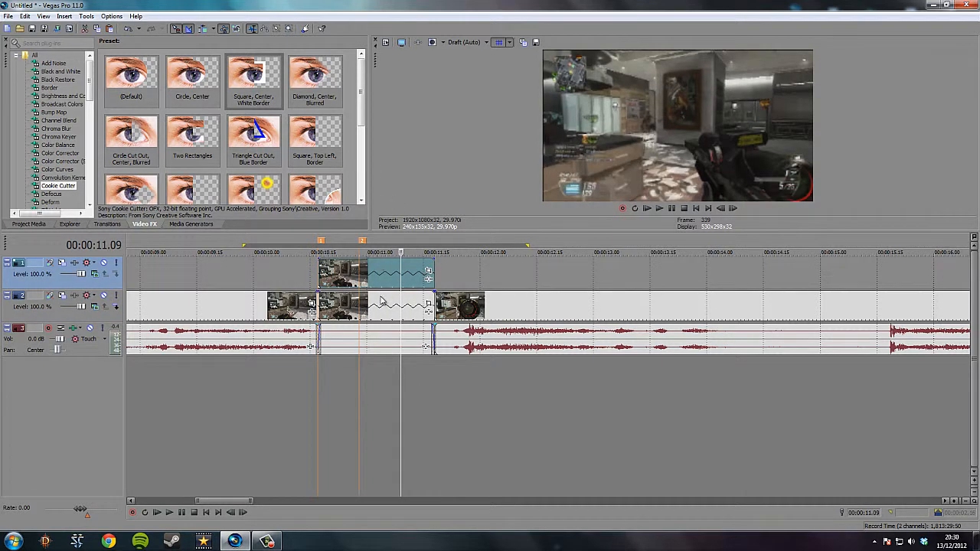
pyautogui.click(334, 287)
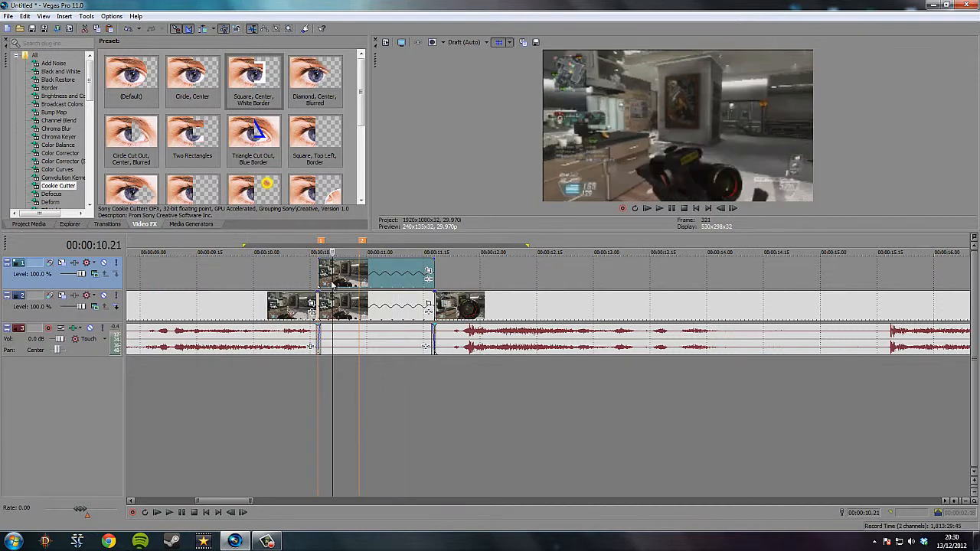
pyautogui.click(319, 277)
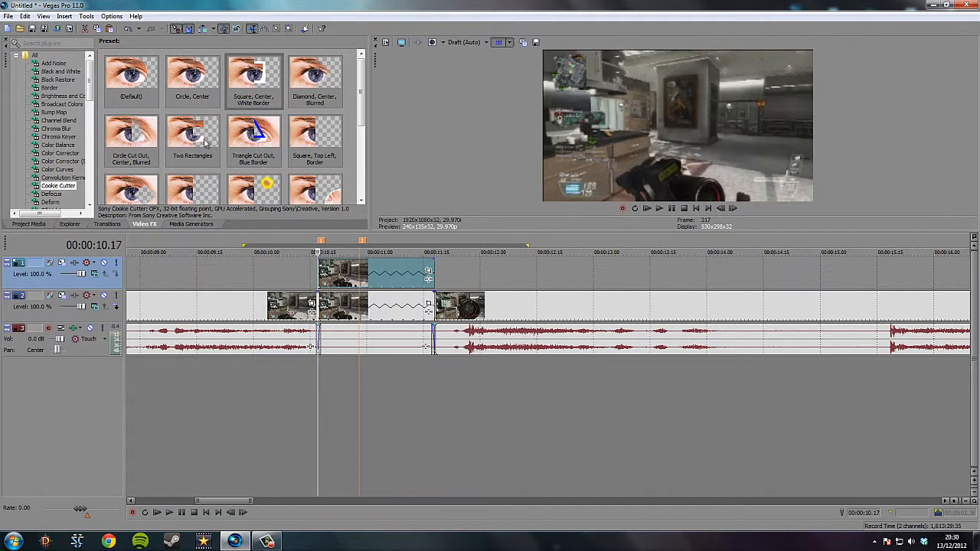
pyautogui.moveTo(245, 76); pyautogui.dragTo(338, 281)
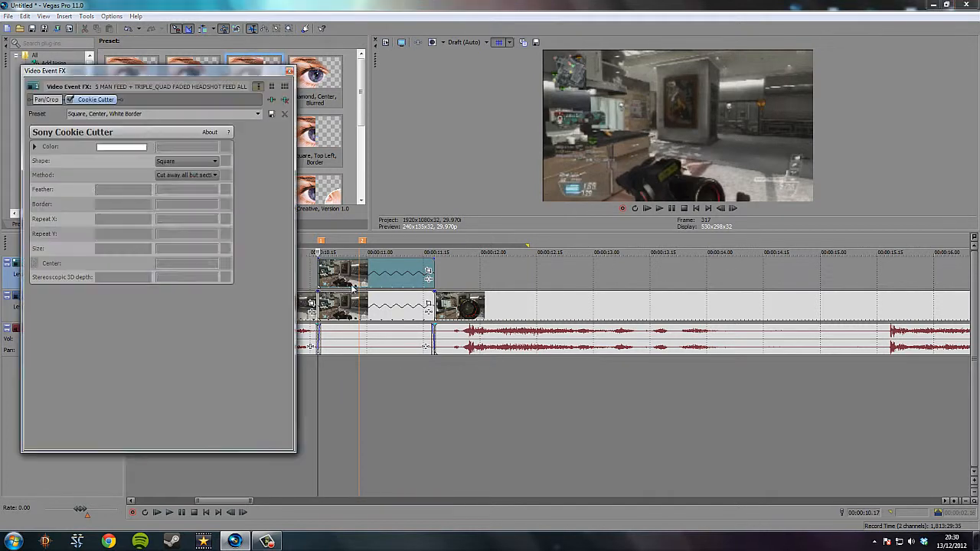
# Set the Cookie Cutter's border color to pure red (0, 1.0, 1.0) and its feather to 0.568
pyautogui.click(105, 149)
pyautogui.click(143, 178)
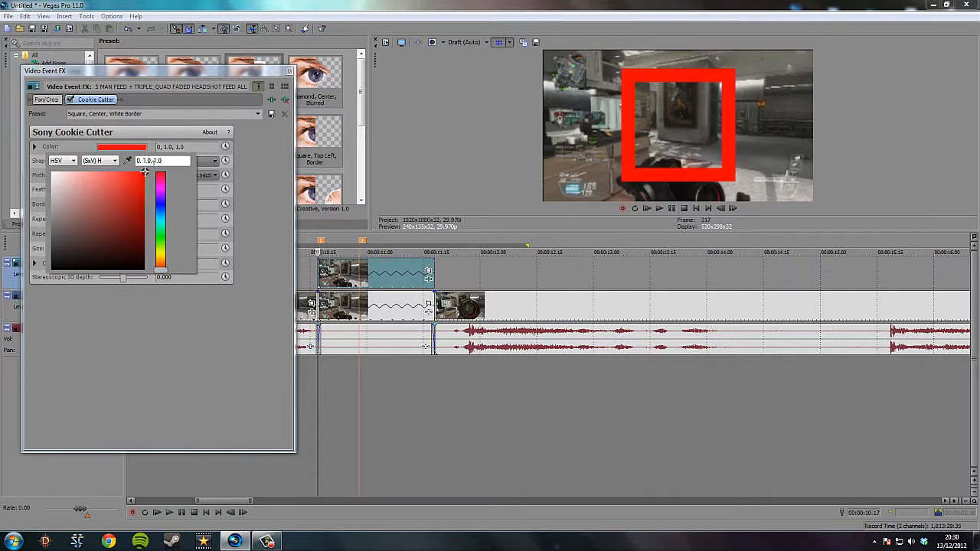
pyautogui.click(275, 204)
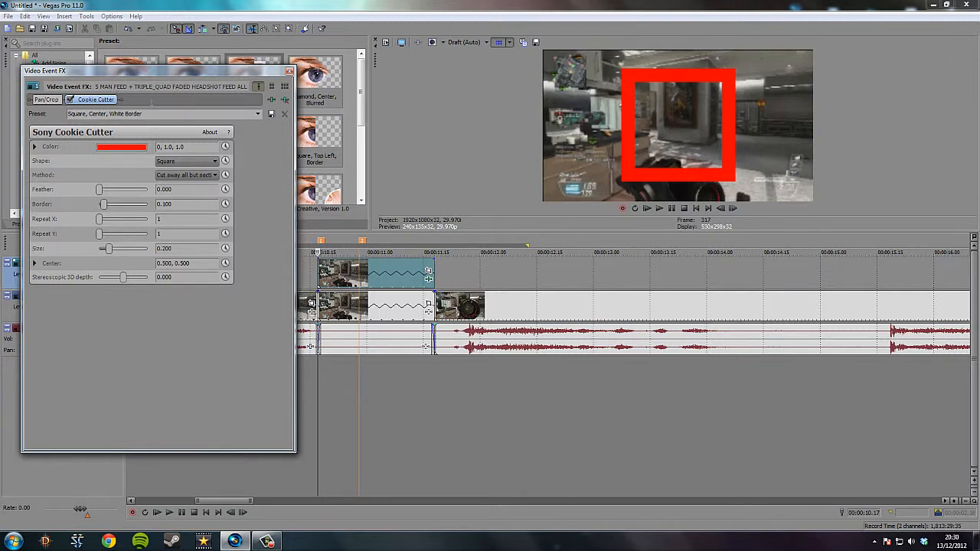
pyautogui.moveTo(98, 194); pyautogui.dragTo(112, 191)
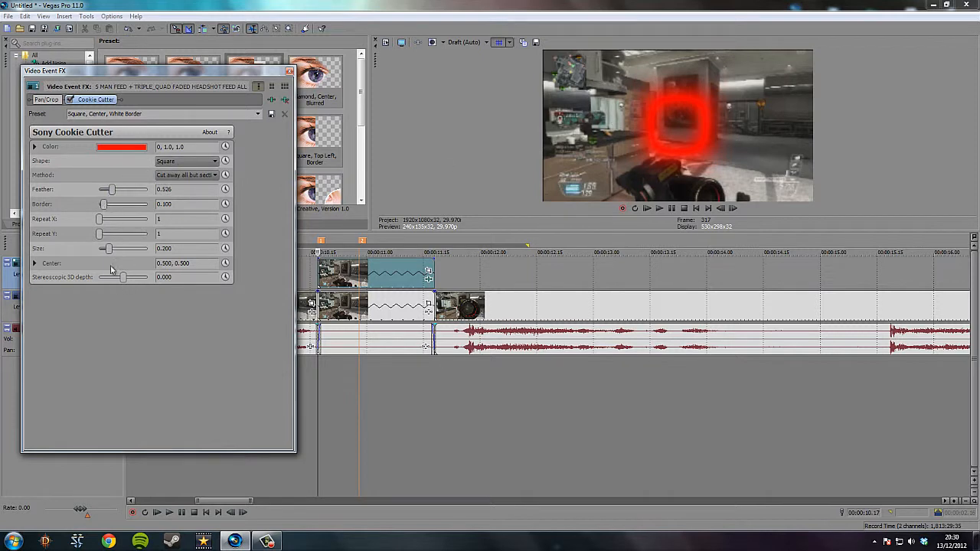
pyautogui.moveTo(112, 250); pyautogui.dragTo(109, 252)
pyautogui.moveTo(116, 195); pyautogui.dragTo(115, 196)
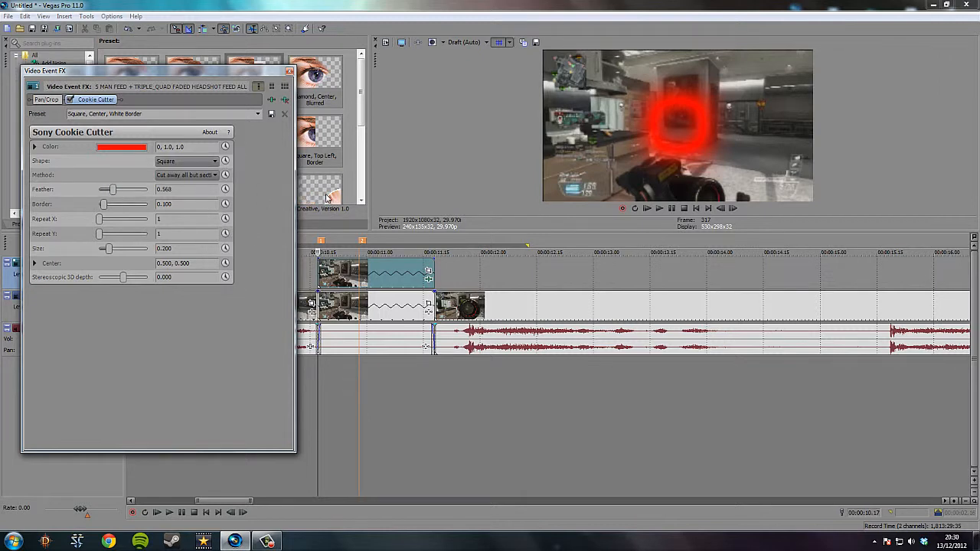
pyautogui.moveTo(205, 74); pyautogui.dragTo(196, 103)
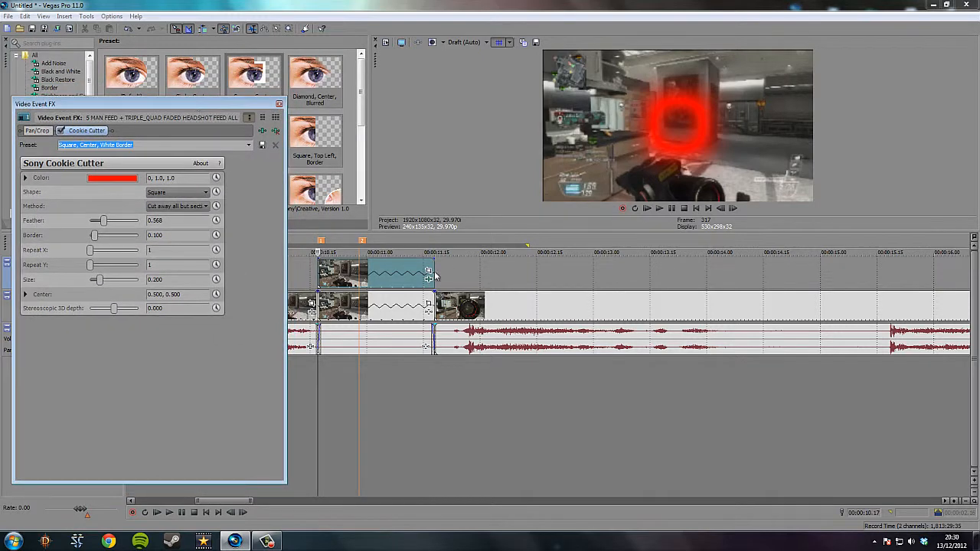
# Animate the Cookie Cutter's center, placing its starting keyframe at 0.413, 0.576 at the beginning of the slowed clip
pyautogui.click(318, 272)
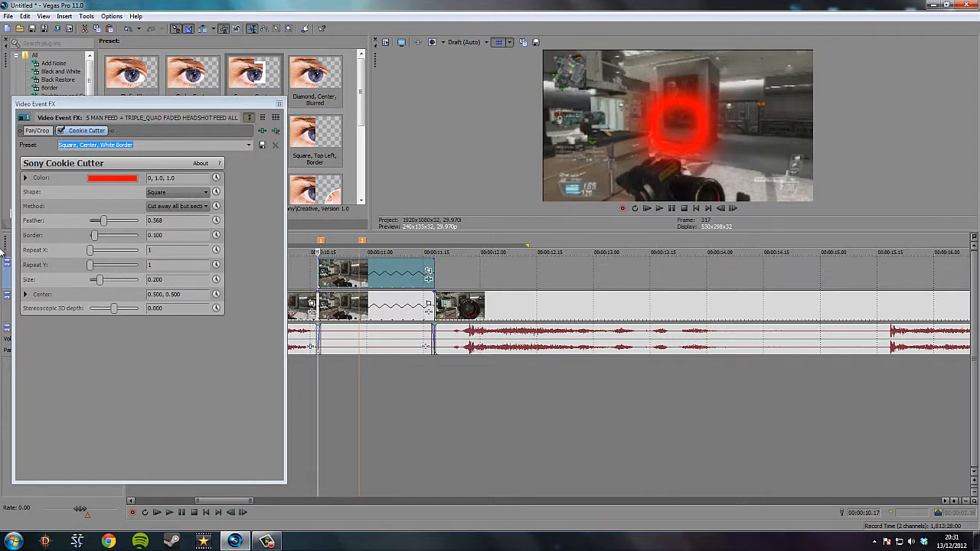
pyautogui.click(216, 295)
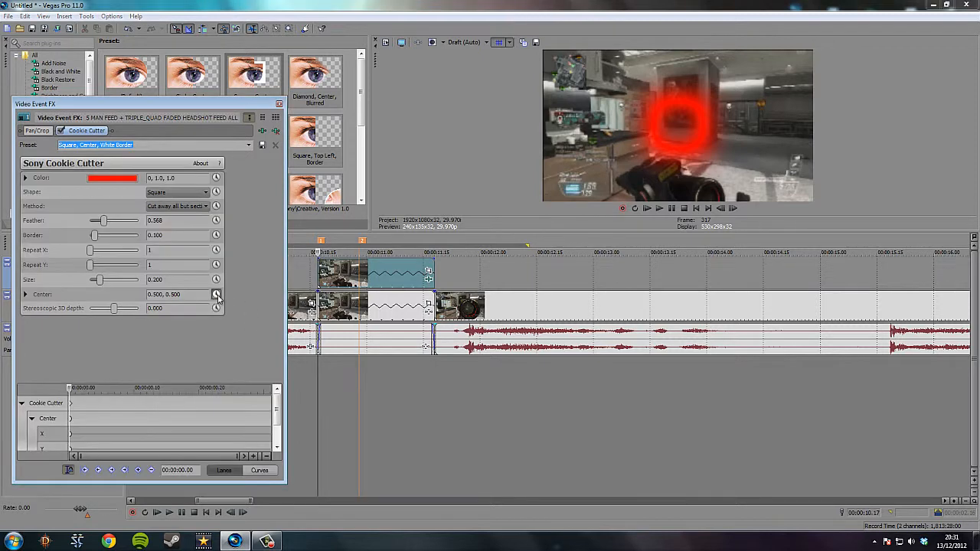
pyautogui.click(25, 294)
pyautogui.moveTo(124, 329)
pyautogui.mouseDown()
pyautogui.moveTo(113, 334)
pyautogui.moveTo(117, 327)
pyautogui.mouseUp()
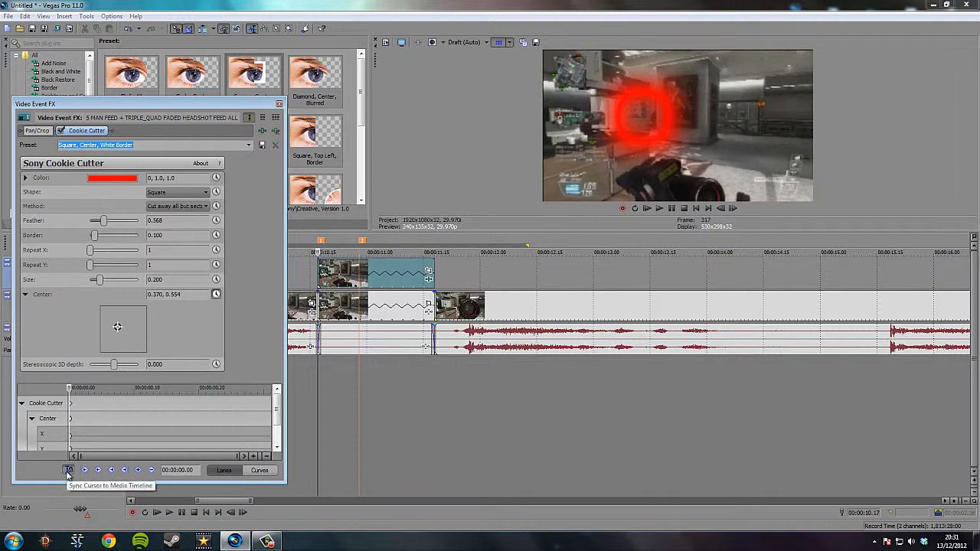
pyautogui.moveTo(71, 391)
pyautogui.mouseDown()
pyautogui.moveTo(113, 394)
pyautogui.moveTo(69, 392)
pyautogui.mouseUp()
pyautogui.click(89, 392)
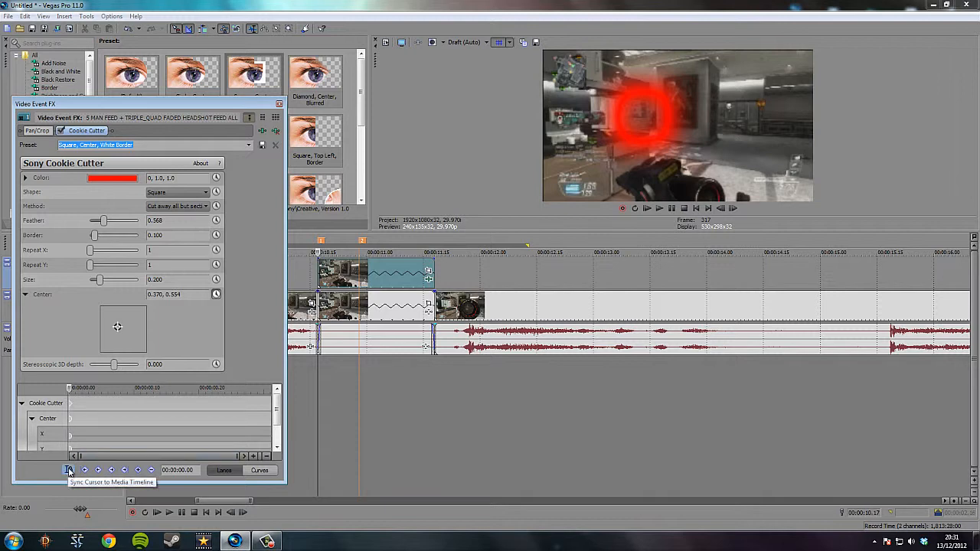
pyautogui.click(69, 470)
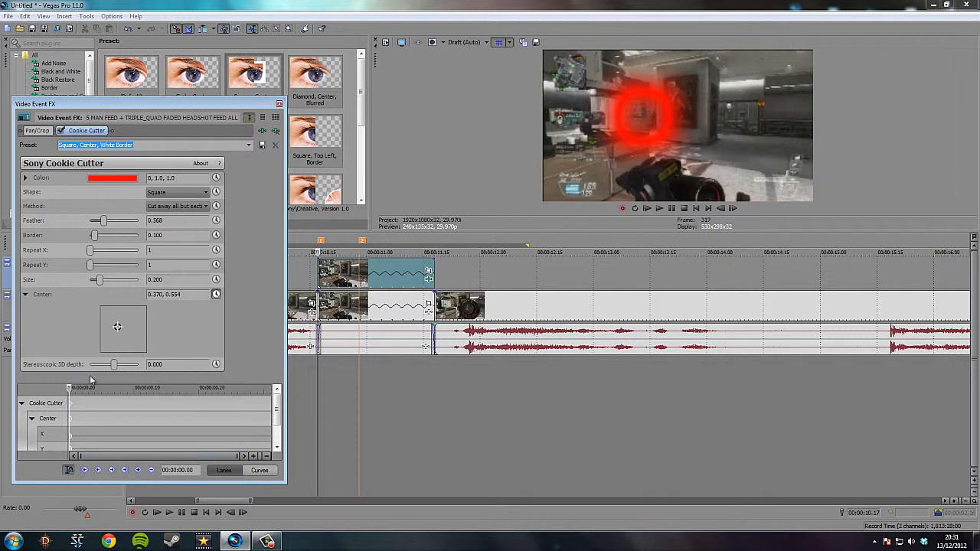
pyautogui.moveTo(71, 392)
pyautogui.mouseDown()
pyautogui.moveTo(124, 391)
pyautogui.moveTo(53, 399)
pyautogui.mouseUp()
pyautogui.moveTo(117, 327); pyautogui.dragTo(119, 328)
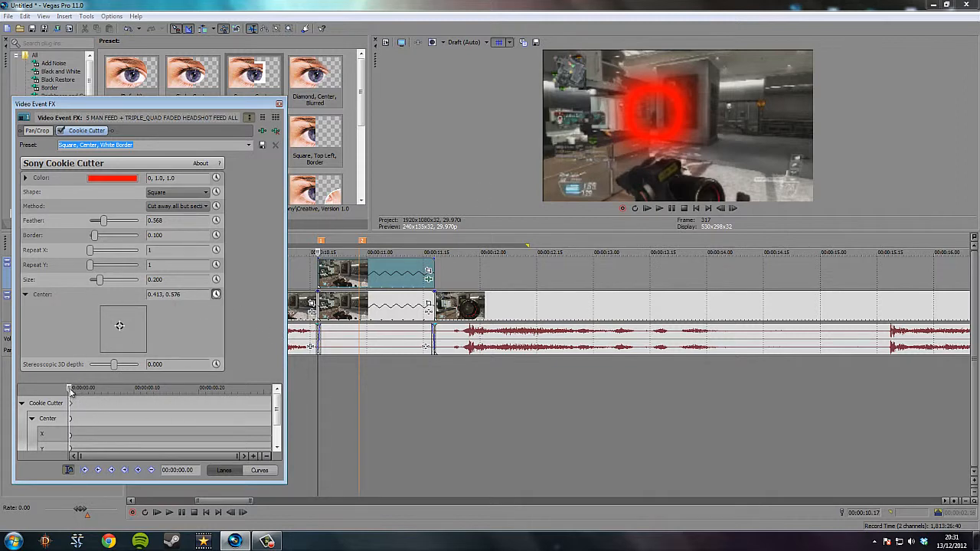
# Keyframe the red ring's center to follow the target at frames 9, 16 and 29, using 0.402, 0.543 at frame 9 and 0.370, 0.543 at frame 29
pyautogui.moveTo(70, 391); pyautogui.dragTo(130, 392)
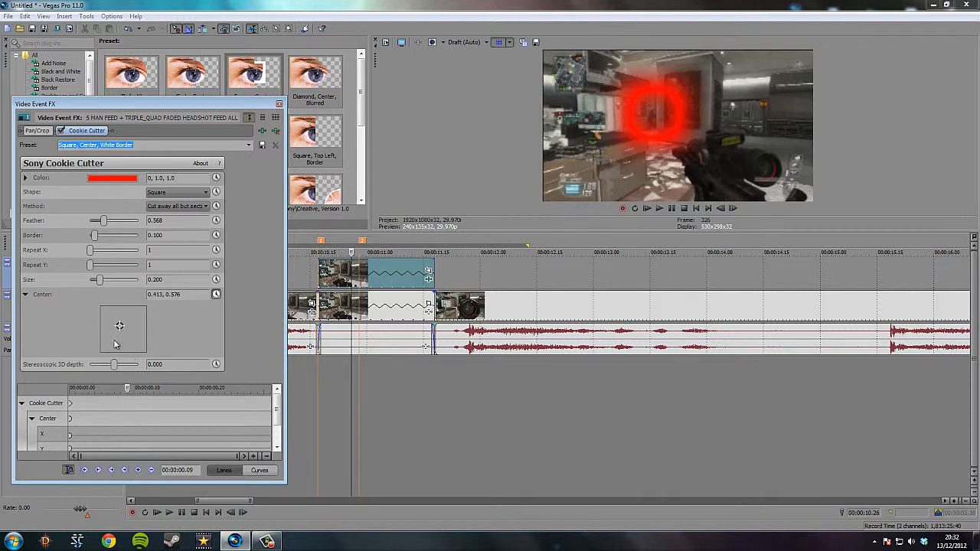
pyautogui.moveTo(122, 325); pyautogui.dragTo(119, 329)
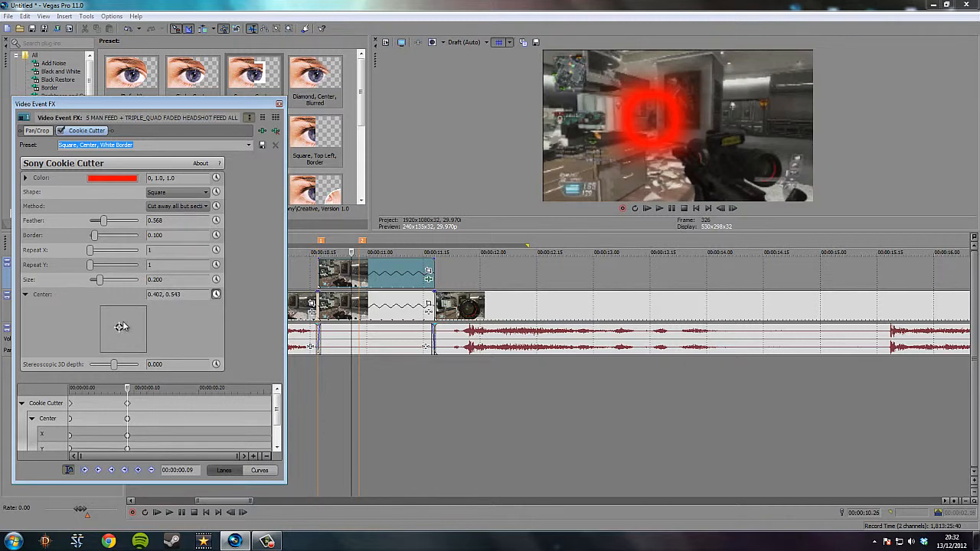
pyautogui.moveTo(129, 391); pyautogui.dragTo(173, 391)
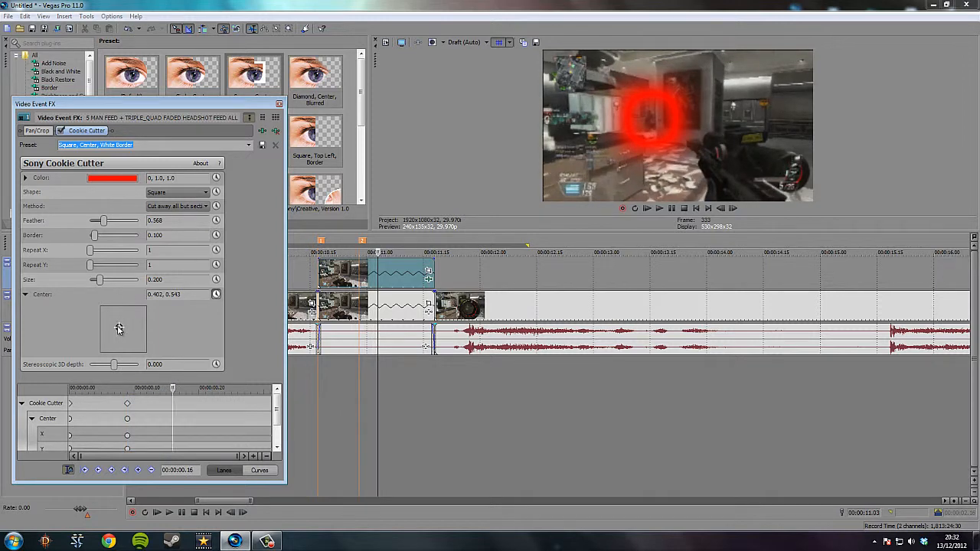
pyautogui.moveTo(119, 330); pyautogui.dragTo(118, 329)
pyautogui.moveTo(173, 392); pyautogui.dragTo(257, 397)
pyautogui.moveTo(118, 329); pyautogui.dragTo(118, 329)
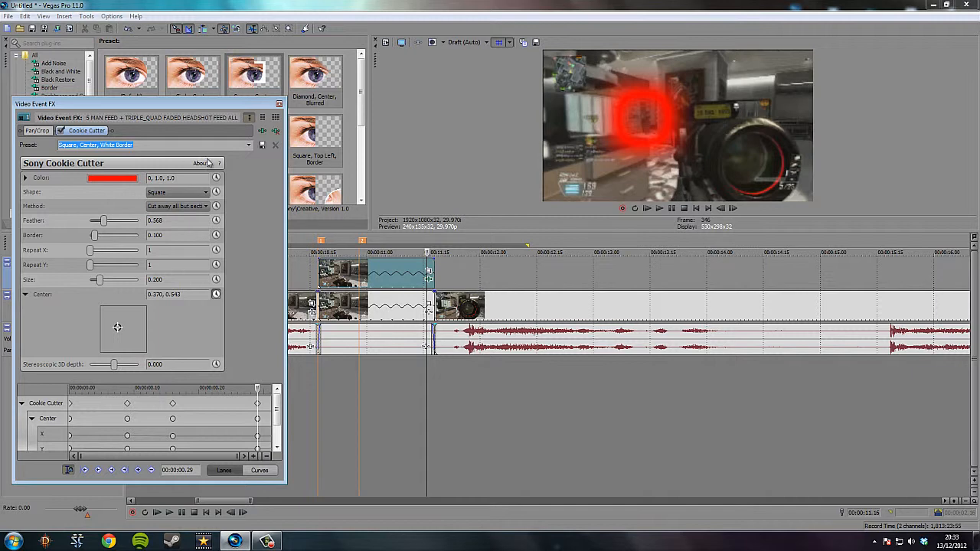
pyautogui.click(278, 104)
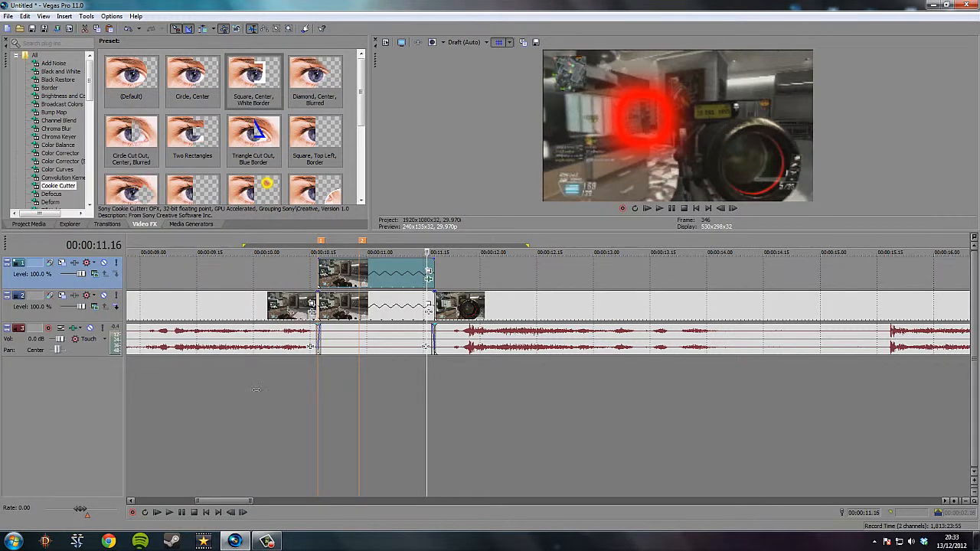
# Play back the range from 00:00:10.03 to 00:00:12.08 to review the animated red ring
pyautogui.moveTo(266, 386); pyautogui.dragTo(510, 417)
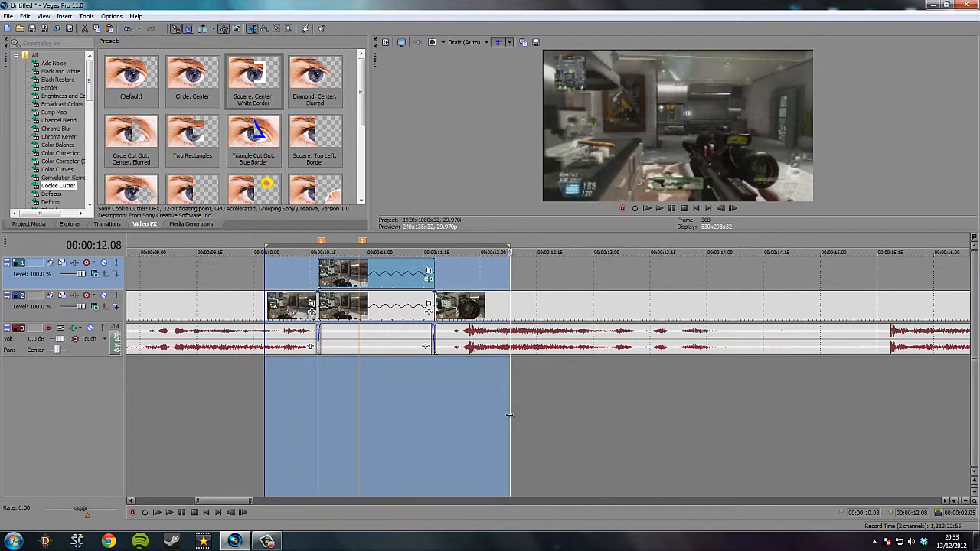
pyautogui.press('space')
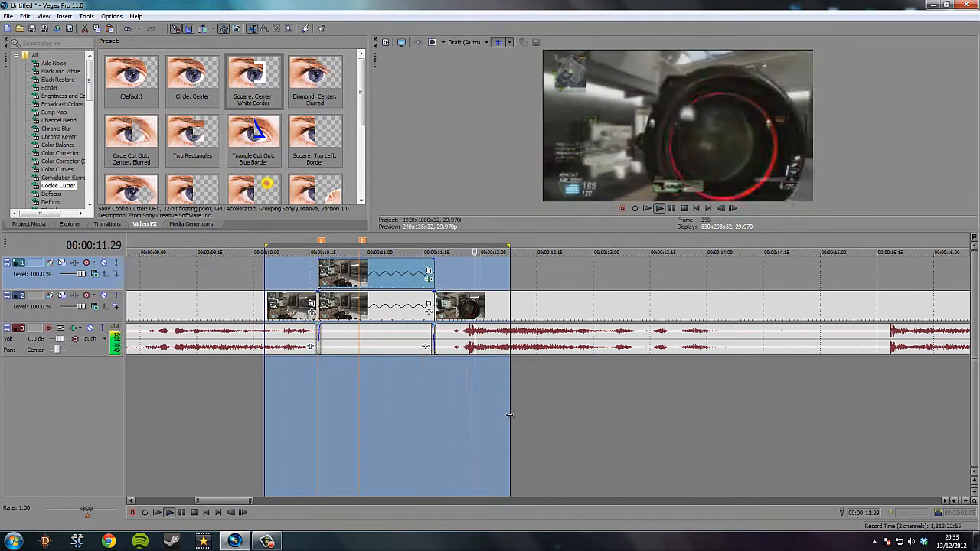
pyautogui.press('space')
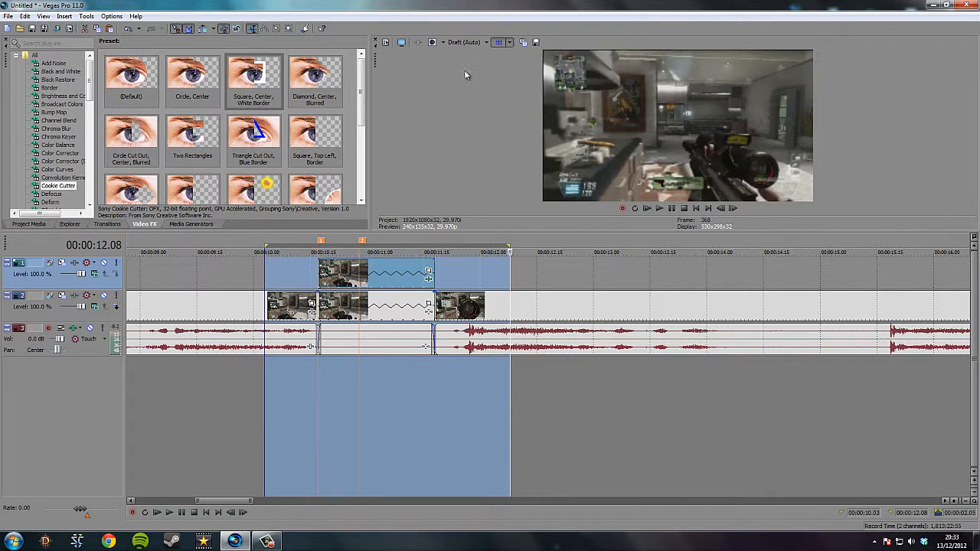
# Find the TV Simulator effect and apply its TV Look preset to the slowed video event on the lower track
pyautogui.click(331, 301)
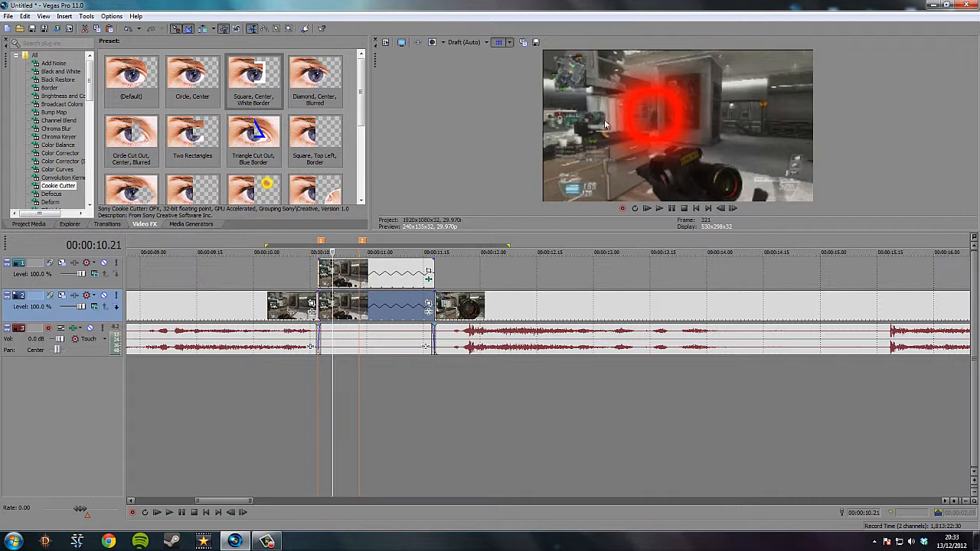
pyautogui.click(47, 96)
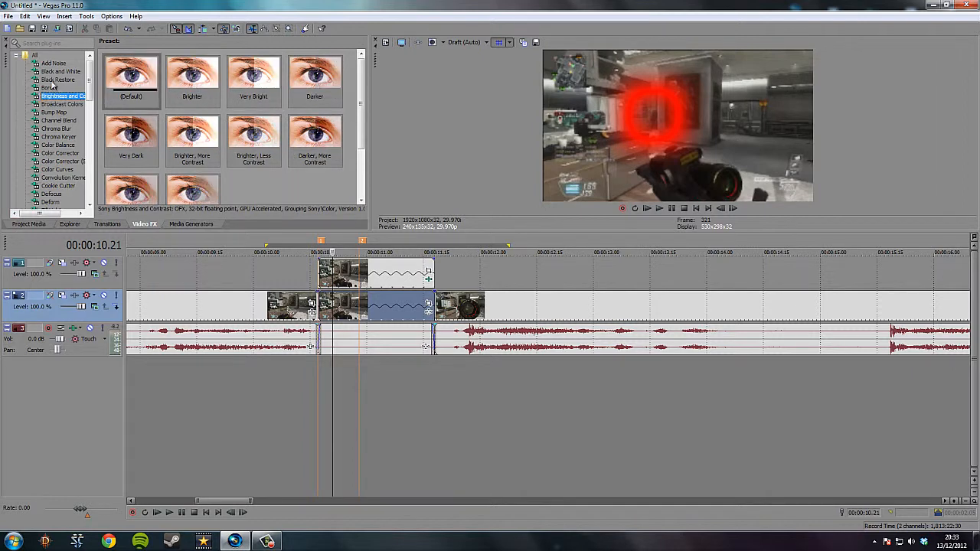
pyautogui.click(63, 72)
pyautogui.scroll(-6, 39, 126)
pyautogui.scroll(3, 39, 150)
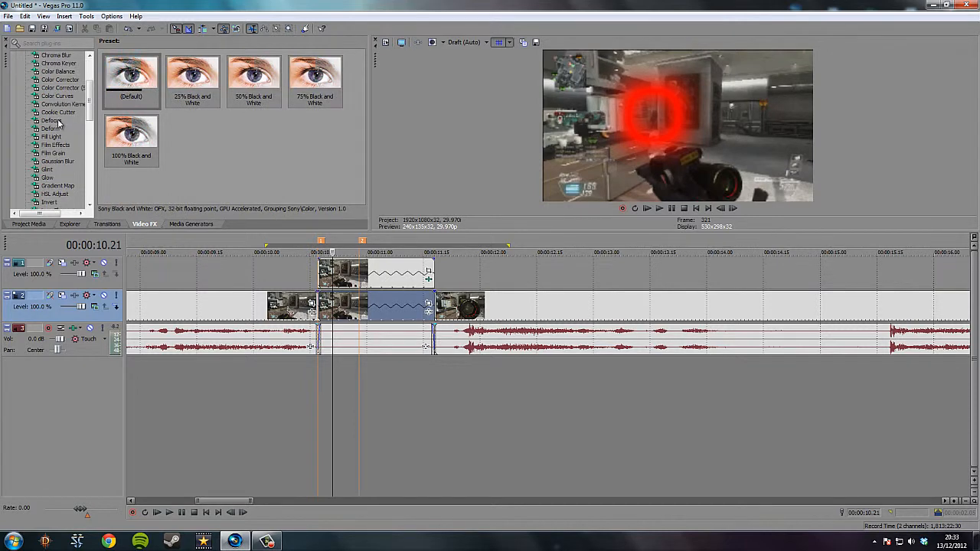
pyautogui.click(52, 121)
pyautogui.scroll(-9, 61, 177)
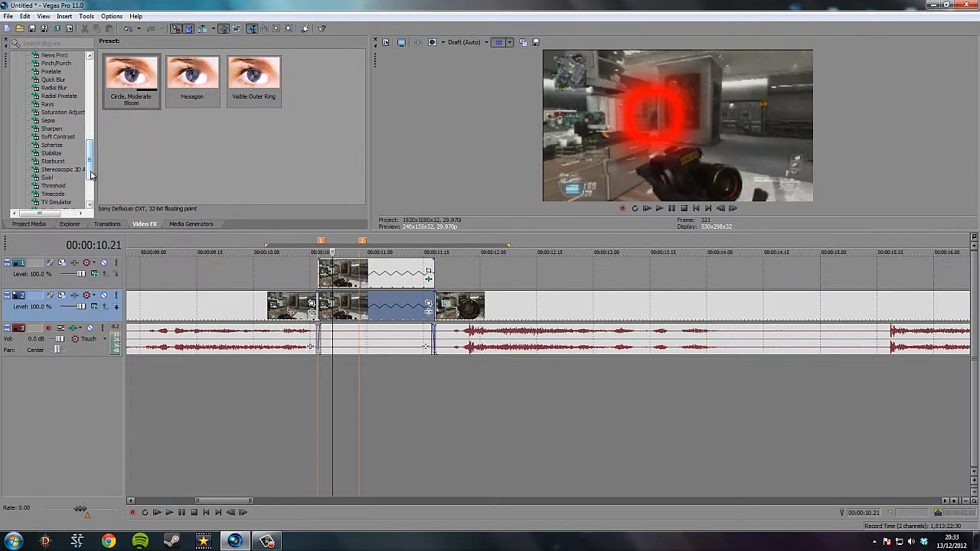
pyautogui.scroll(-3, 63, 197)
pyautogui.click(59, 202)
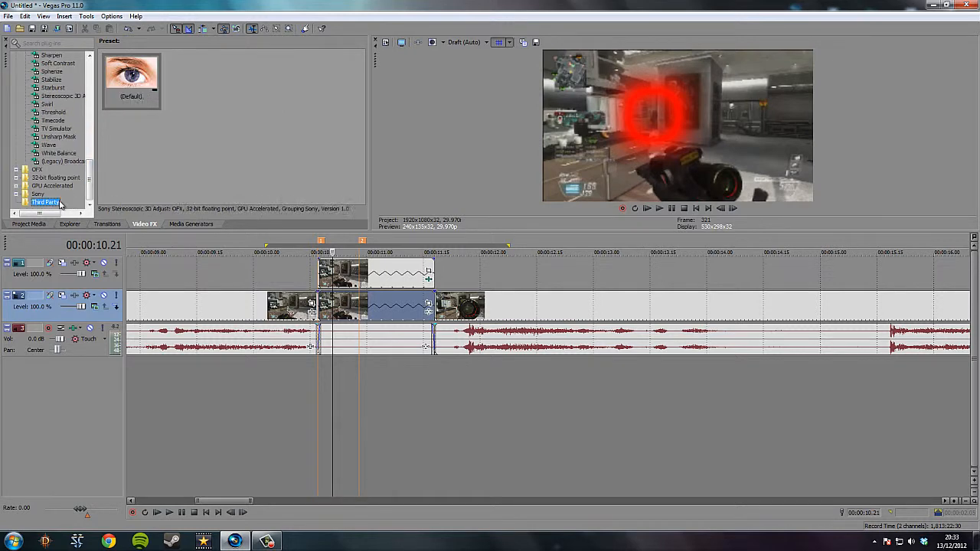
pyautogui.click(57, 128)
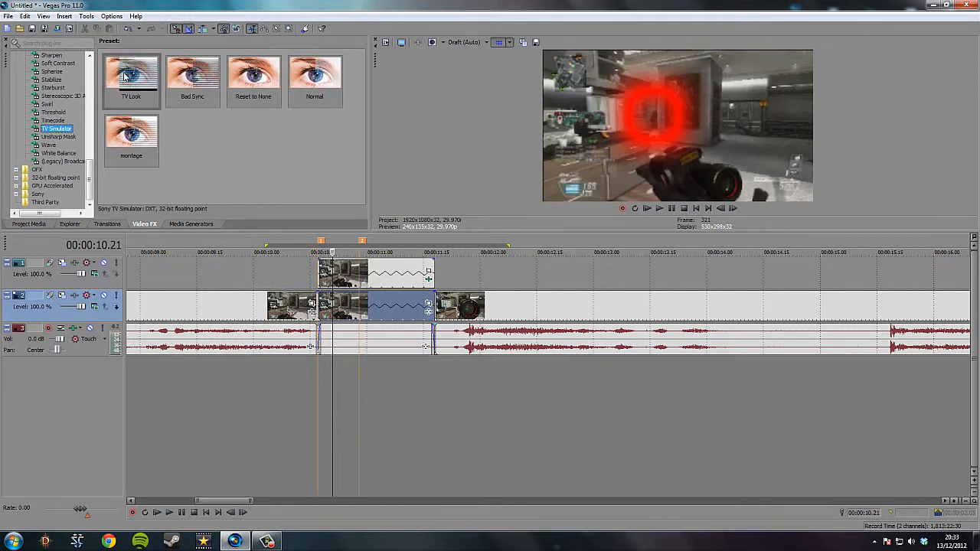
pyautogui.moveTo(126, 75); pyautogui.dragTo(328, 304)
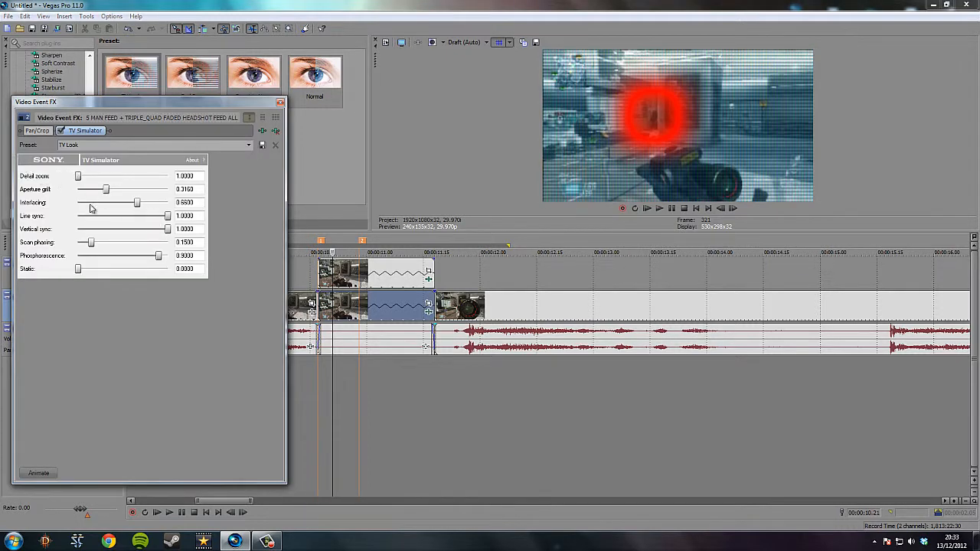
# Switch the TV Simulator effect to the montage preset and close its settings with the playhead at the slowed clip's start
pyautogui.moveTo(78, 176); pyautogui.dragTo(92, 176)
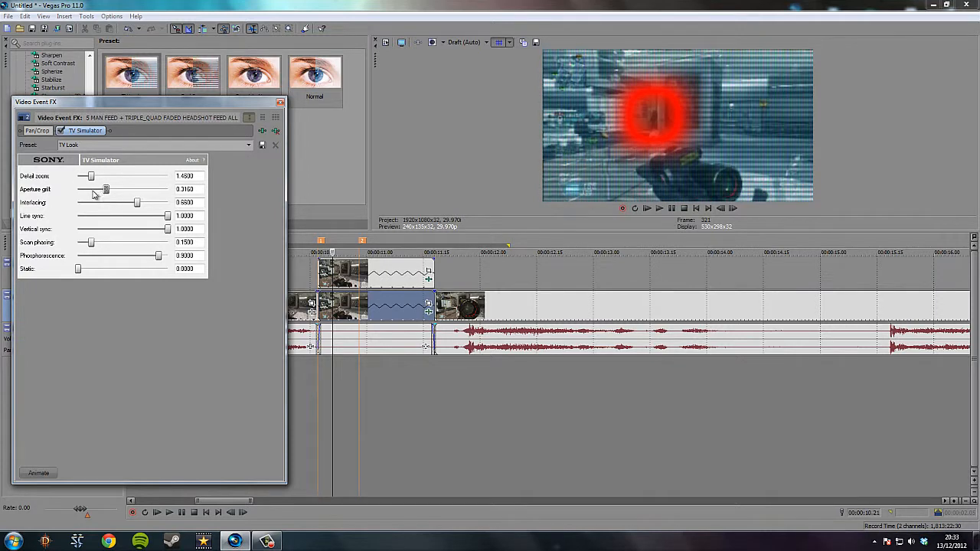
pyautogui.click(247, 146)
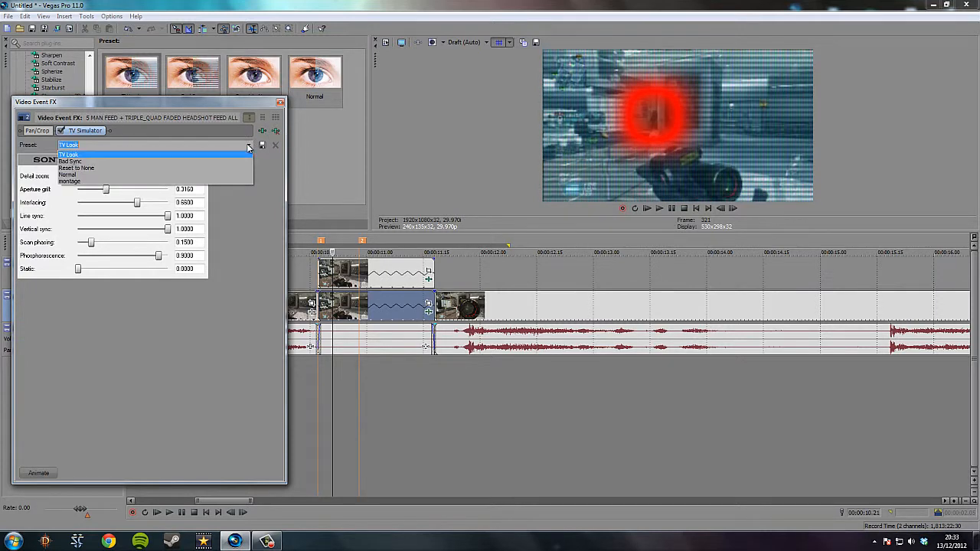
pyautogui.click(77, 182)
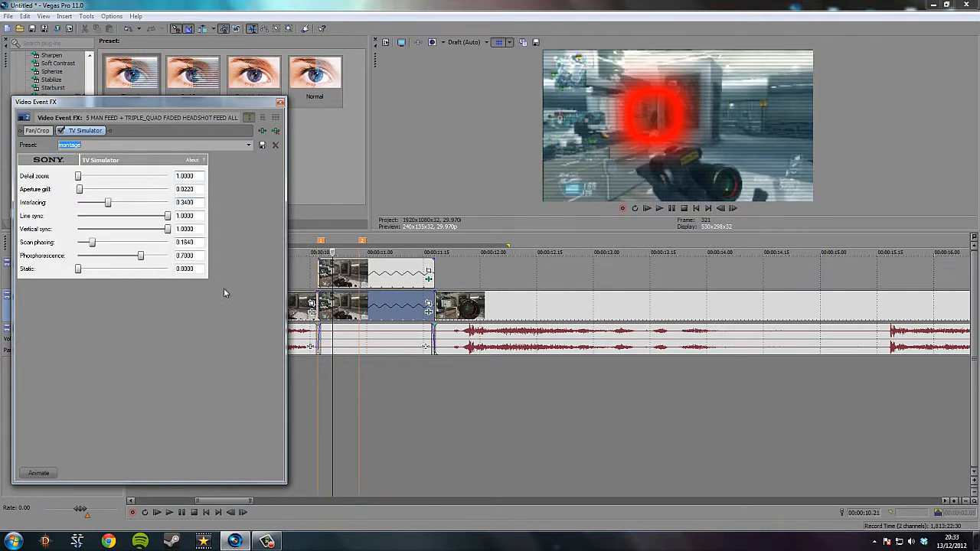
pyautogui.click(319, 300)
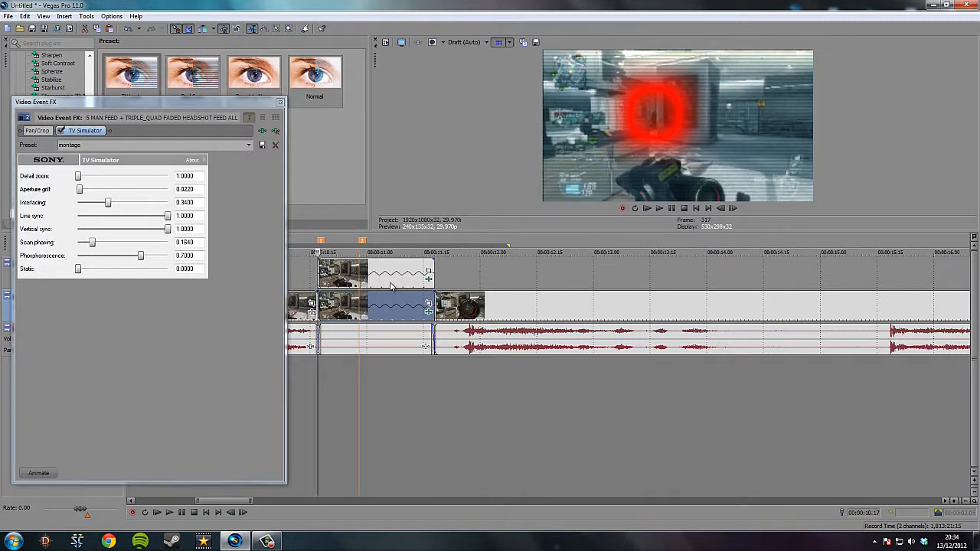
pyautogui.click(280, 104)
# Play back the range from 00:00:10.06 to 00:00:12.19 to review the ring and TV Simulator effects together
pyautogui.moveTo(274, 408); pyautogui.dragTo(551, 444)
pyautogui.press('space')
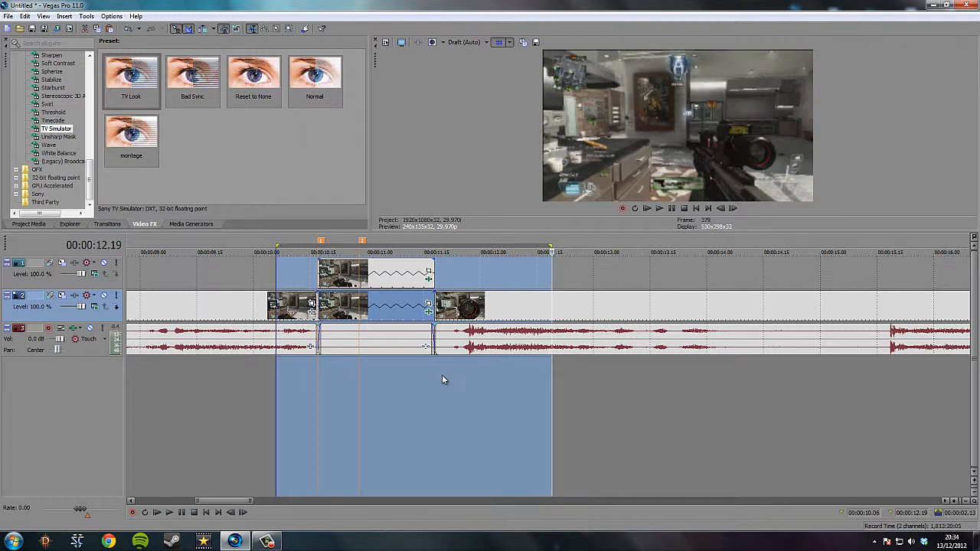
pyautogui.press('F11')
pyautogui.press('F11')
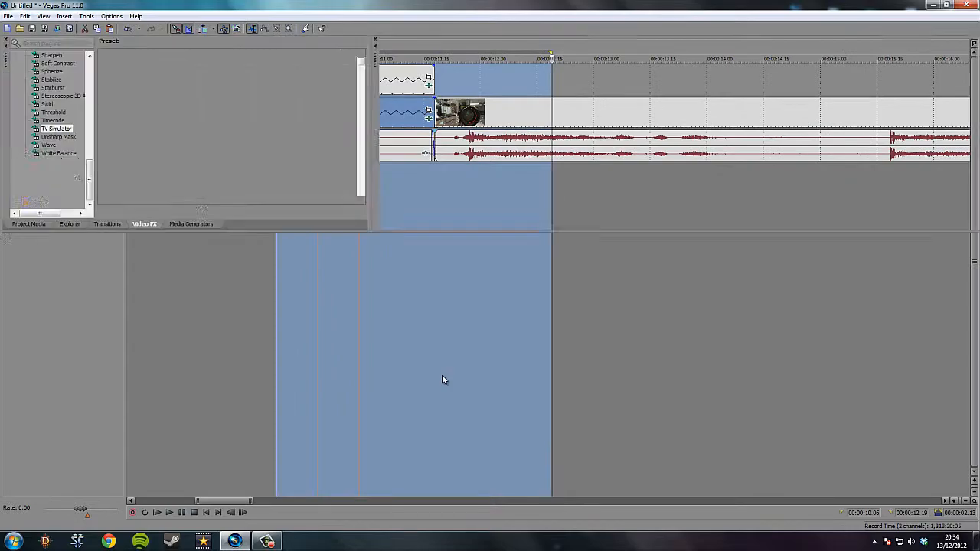